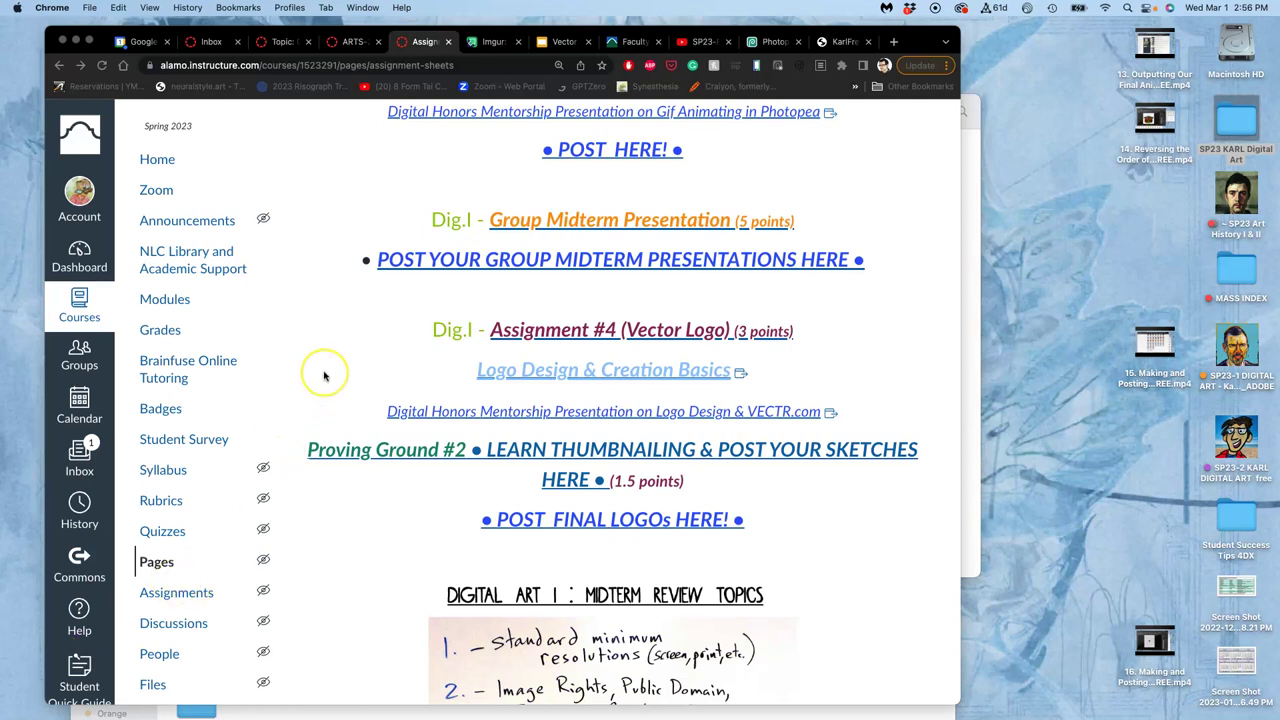
- Open the 'Logo Design & Creation Basics' link from the Assignment #4 listing in a new tab
scroll(323, 376, "down", 1)
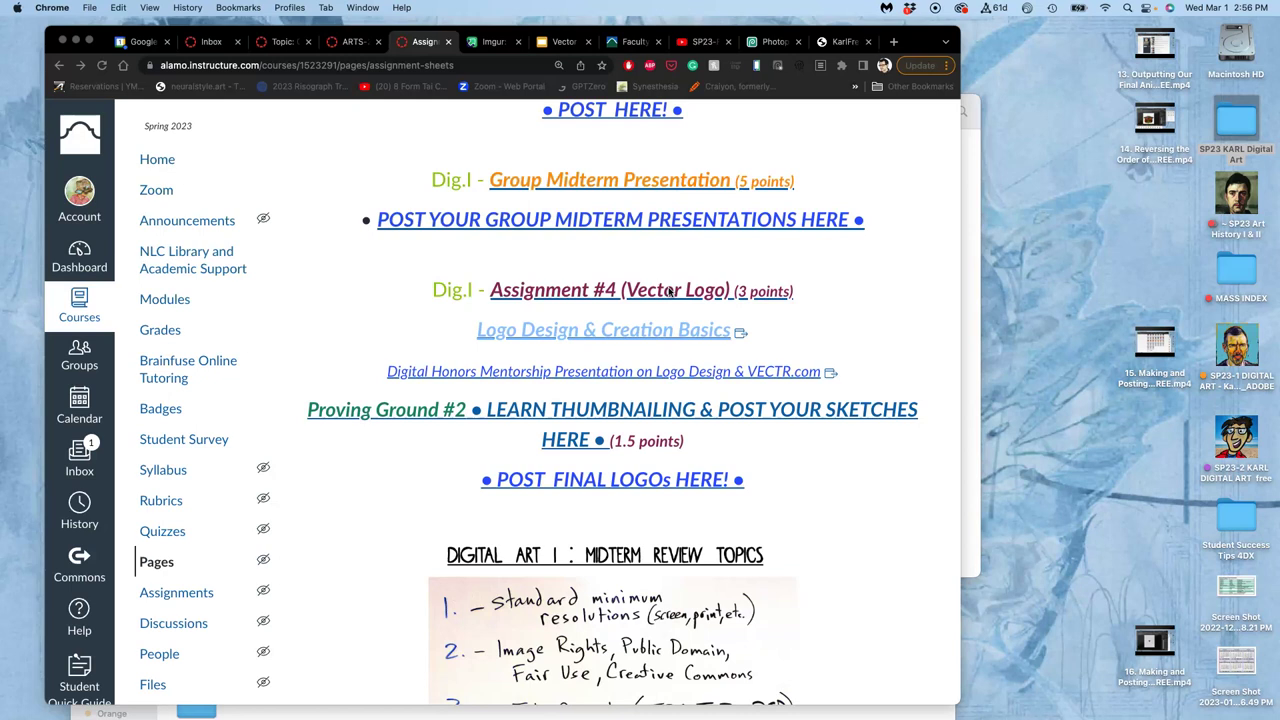
right_click(622, 330)
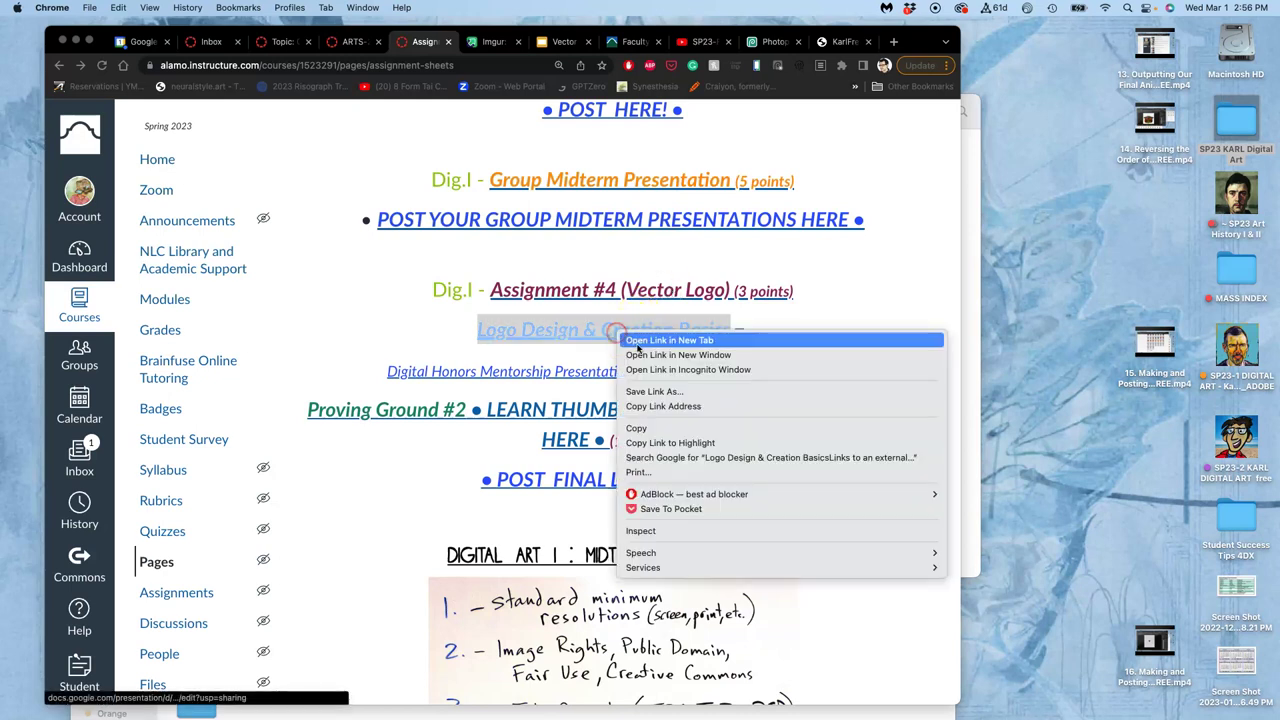
left_click(640, 343)
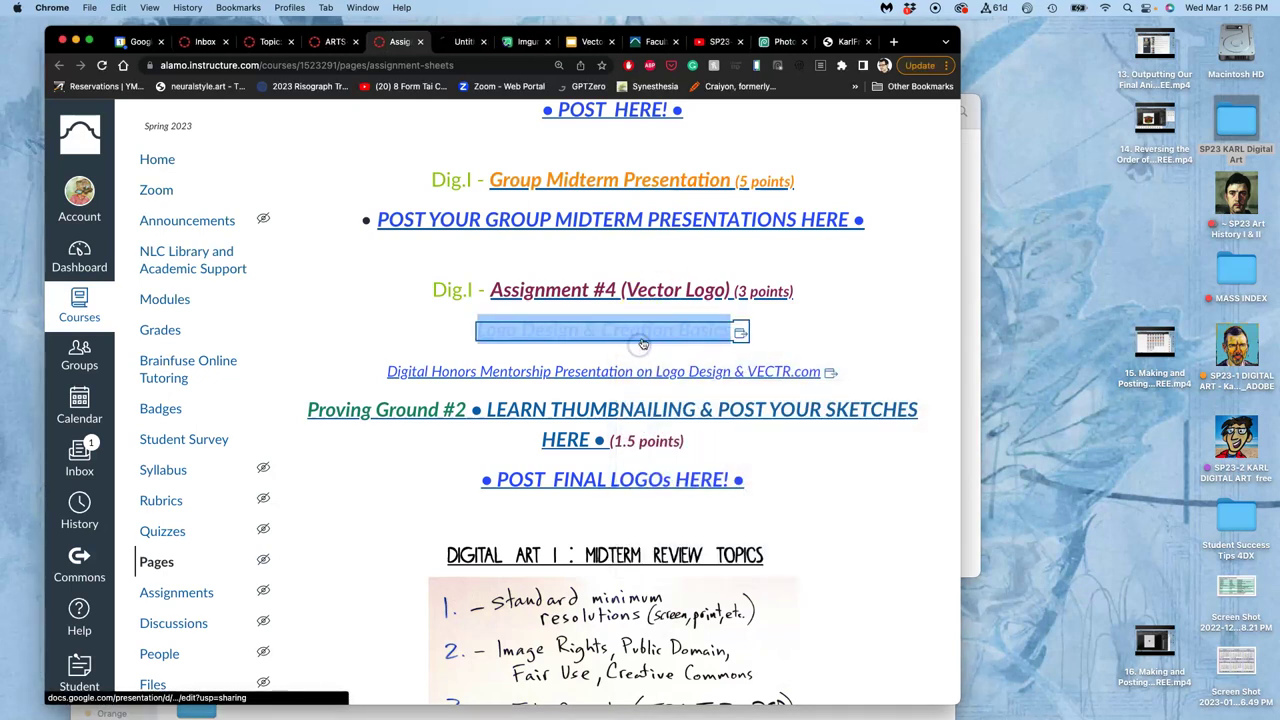
- Switch to the Vector Logo deck and display slide 11, 'A Good Logo is:'
left_click(465, 44)
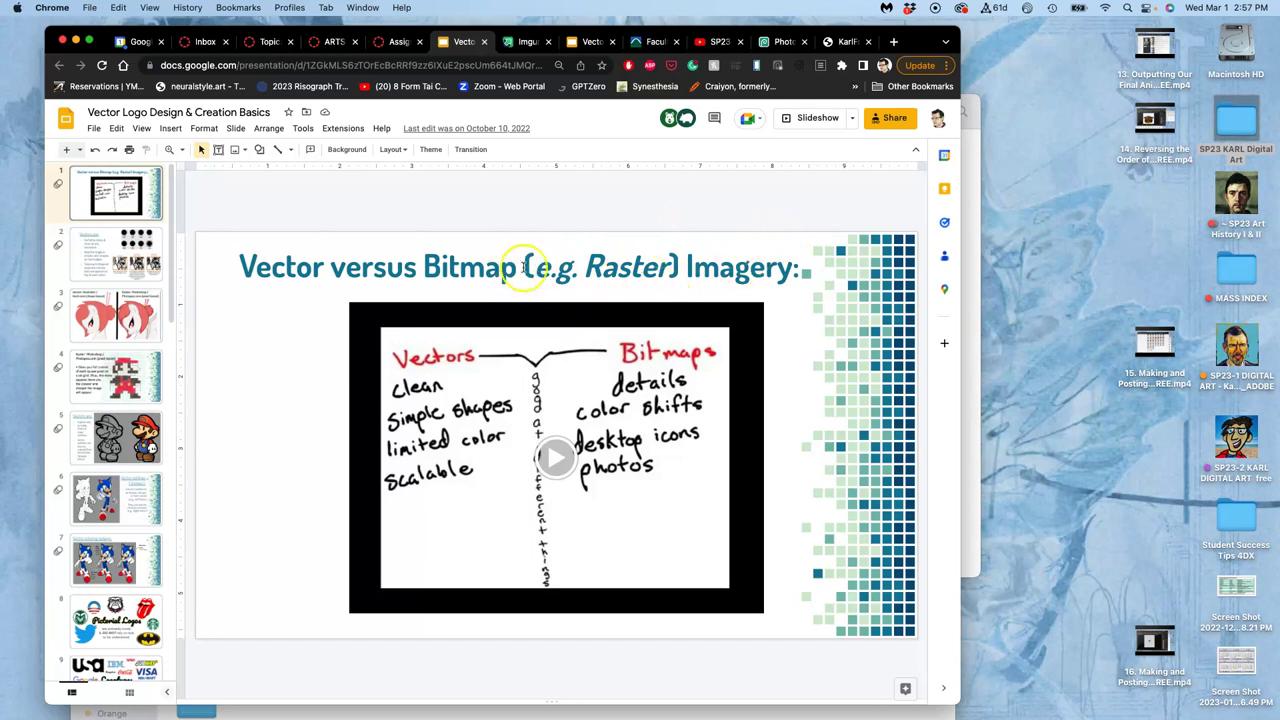
scroll(137, 458, "down", 5)
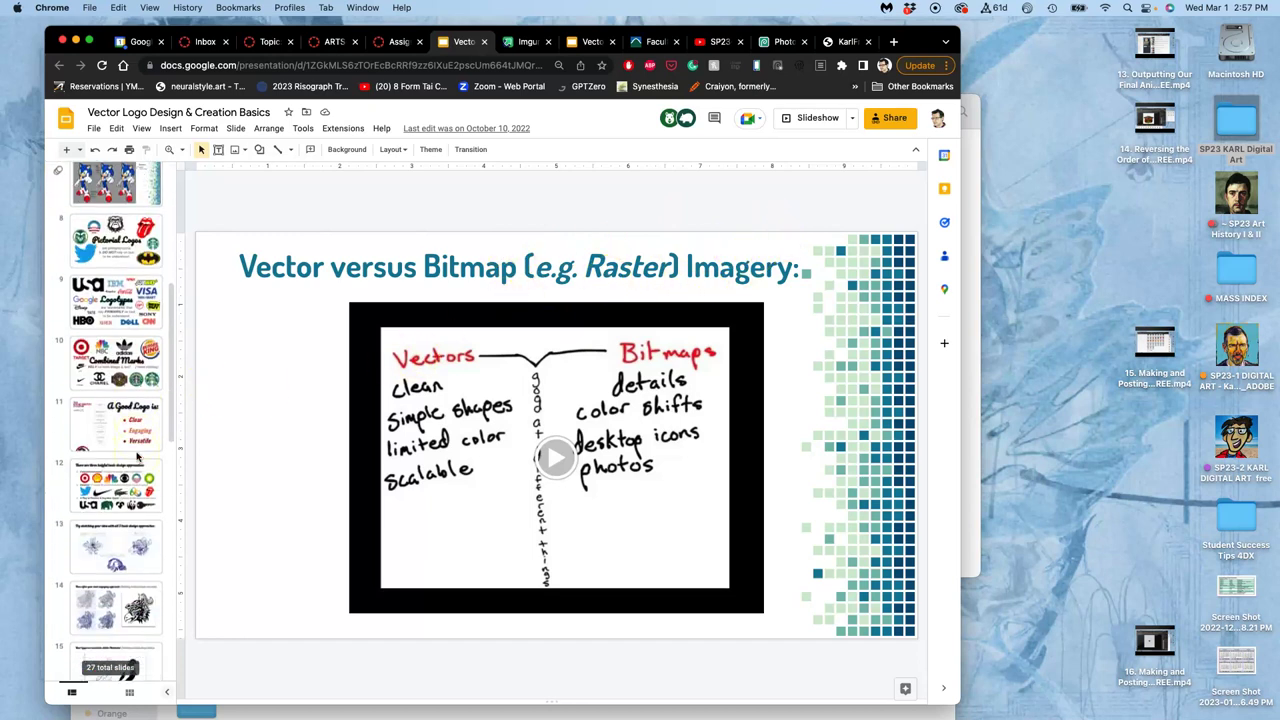
scroll(137, 458, "down", 1)
left_click(122, 349)
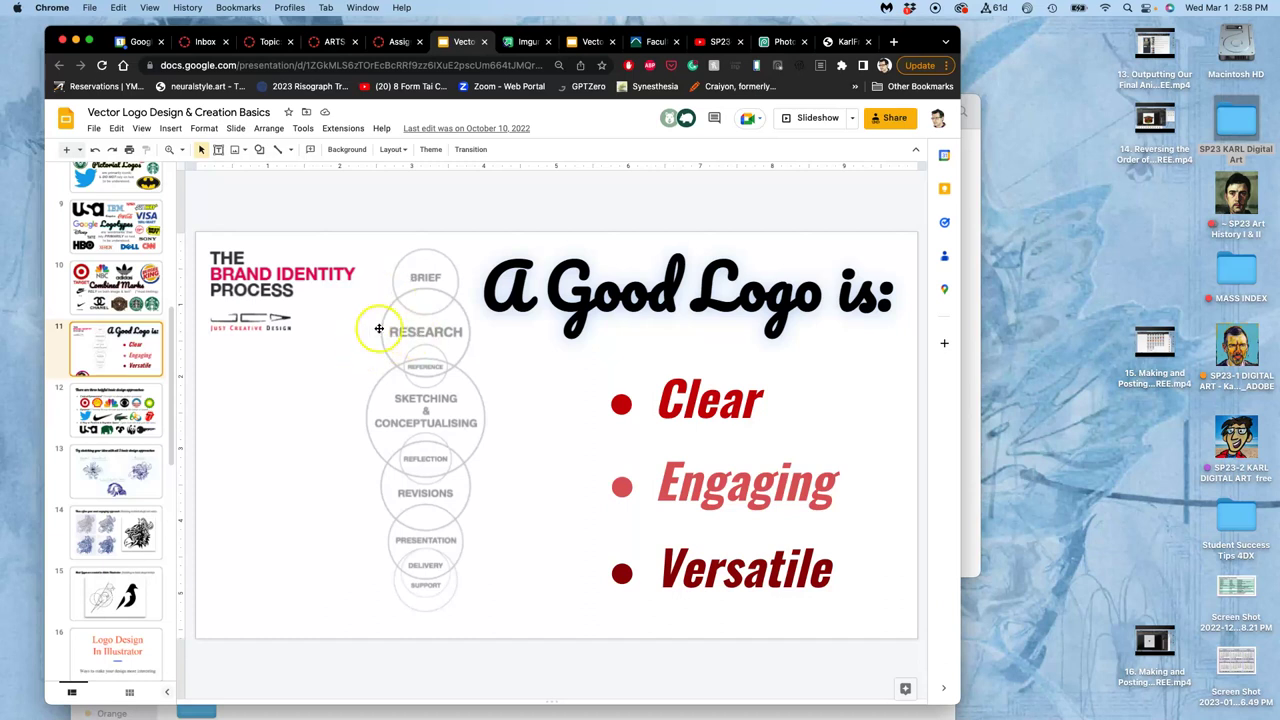
- In a new tab, search Google for 'northeast lakeview college nico'
left_click(893, 41)
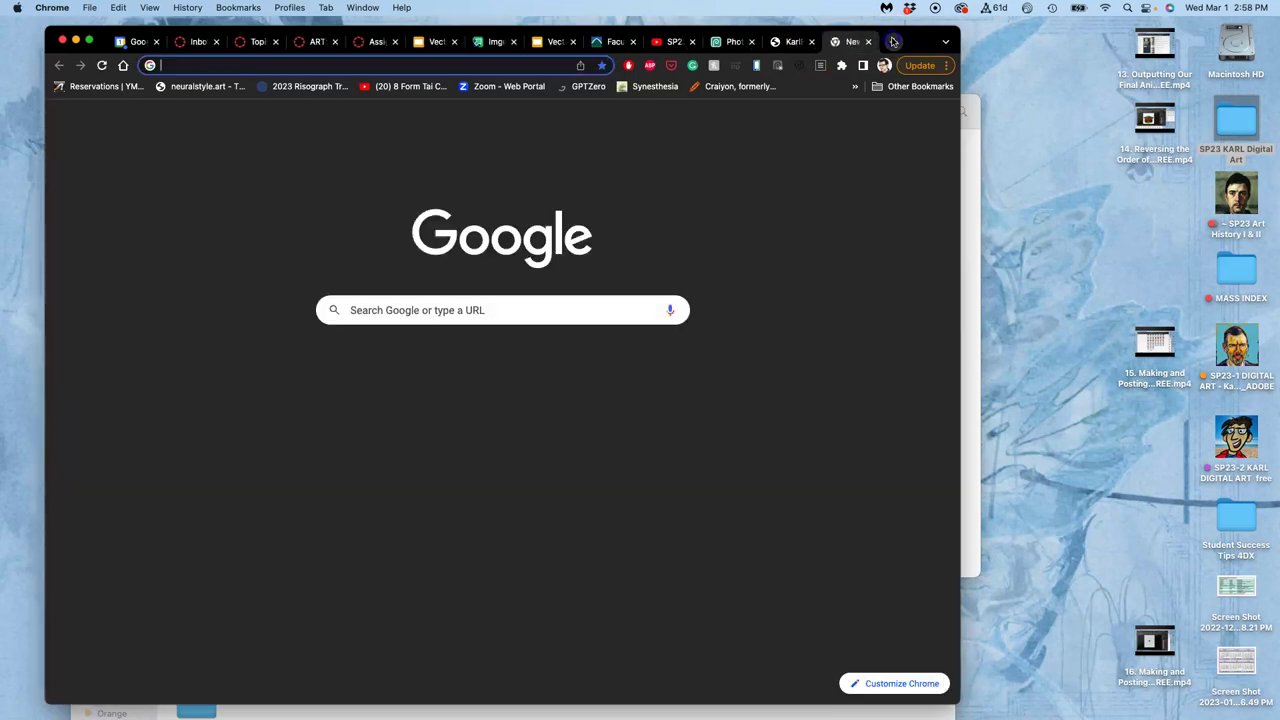
type("northeast e")
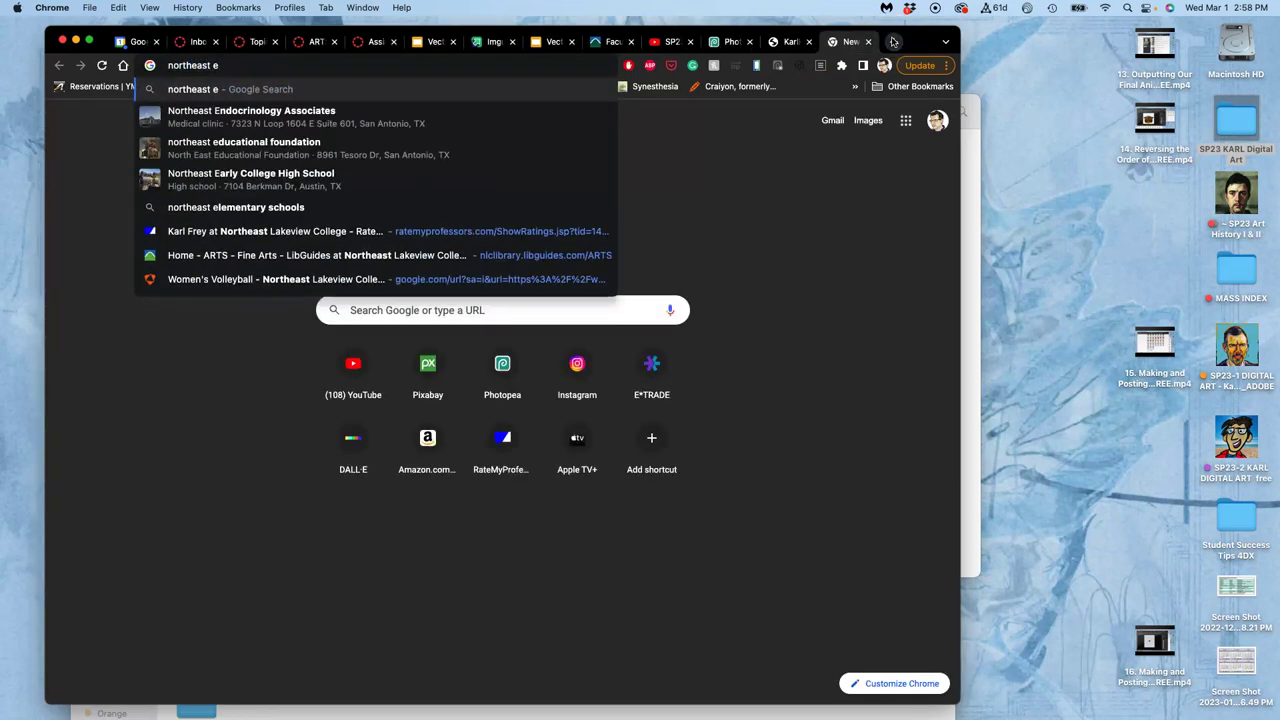
key("BackSpace")
type("lakevo")
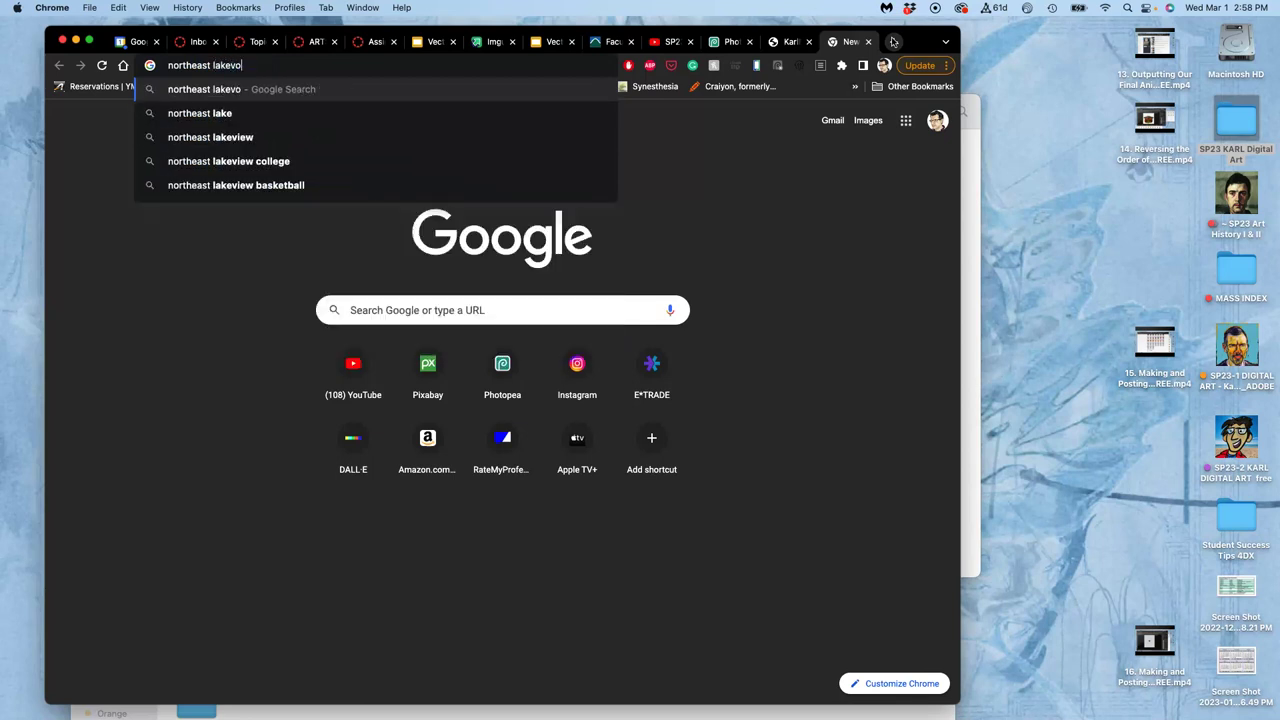
key("BackSpace")
type("iew college ")
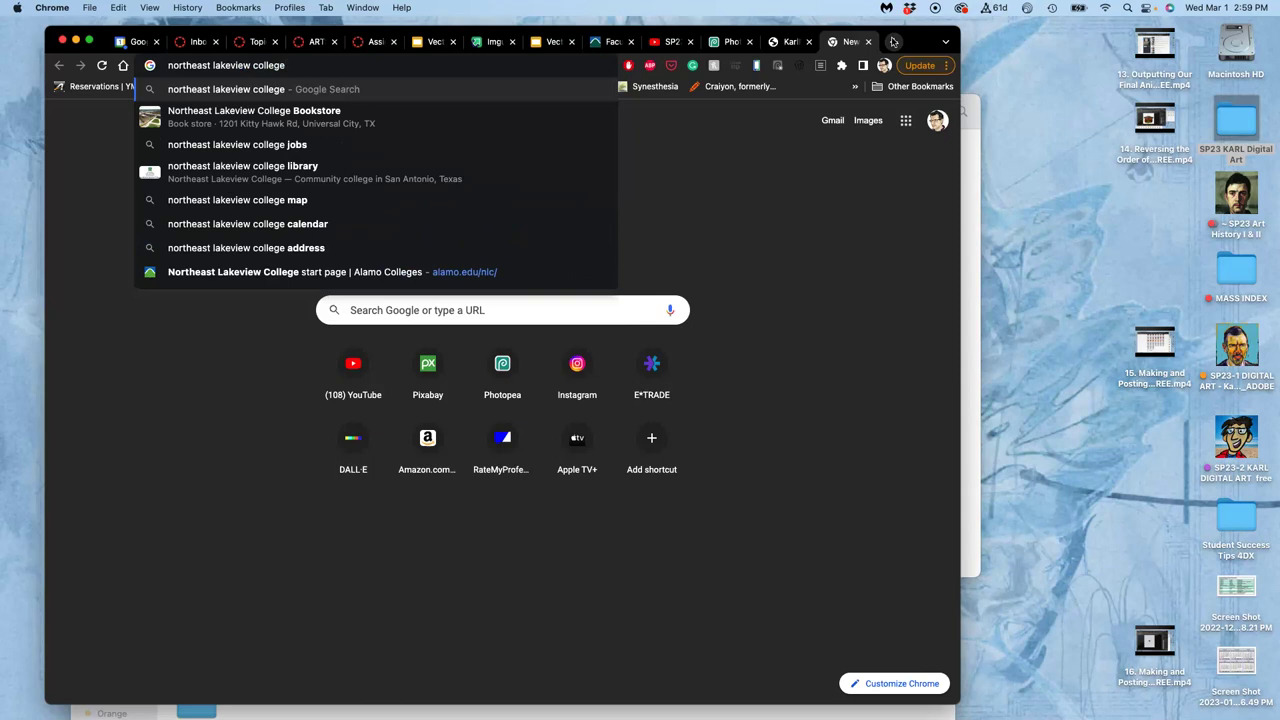
type("mascot nico")
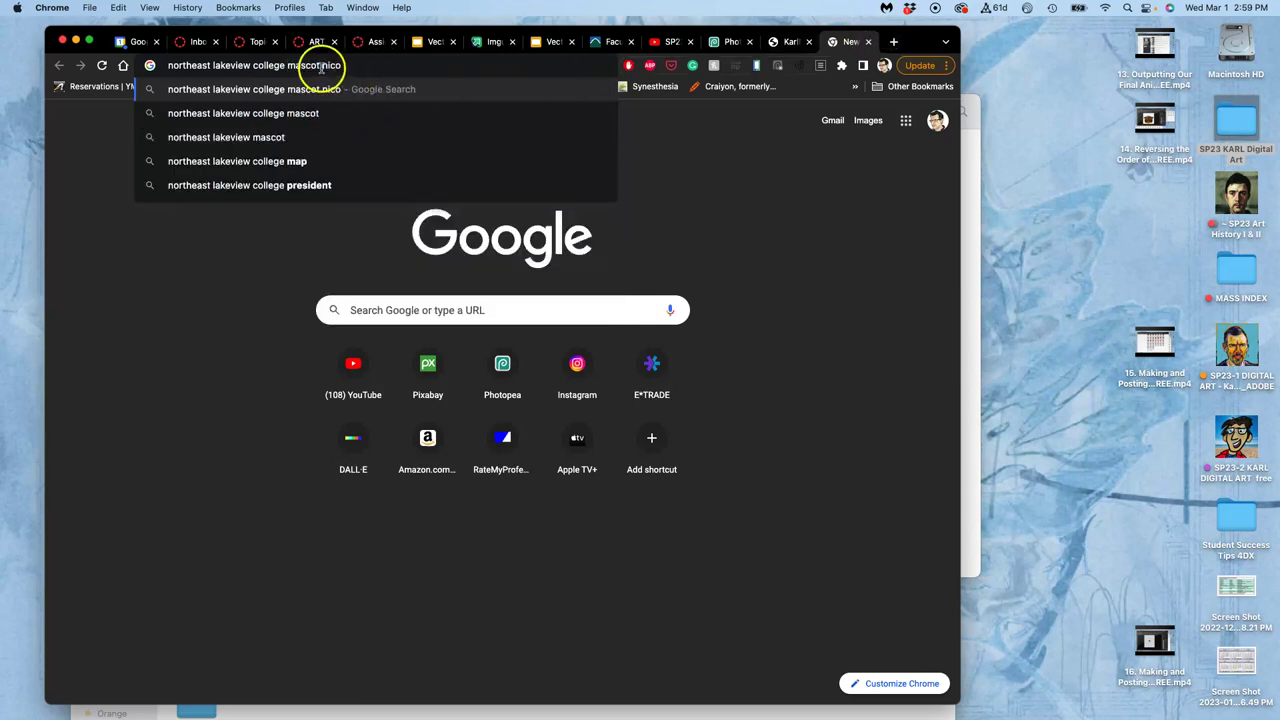
left_click_drag(320, 65, 289, 65)
key("BackSpace")
key("Return")
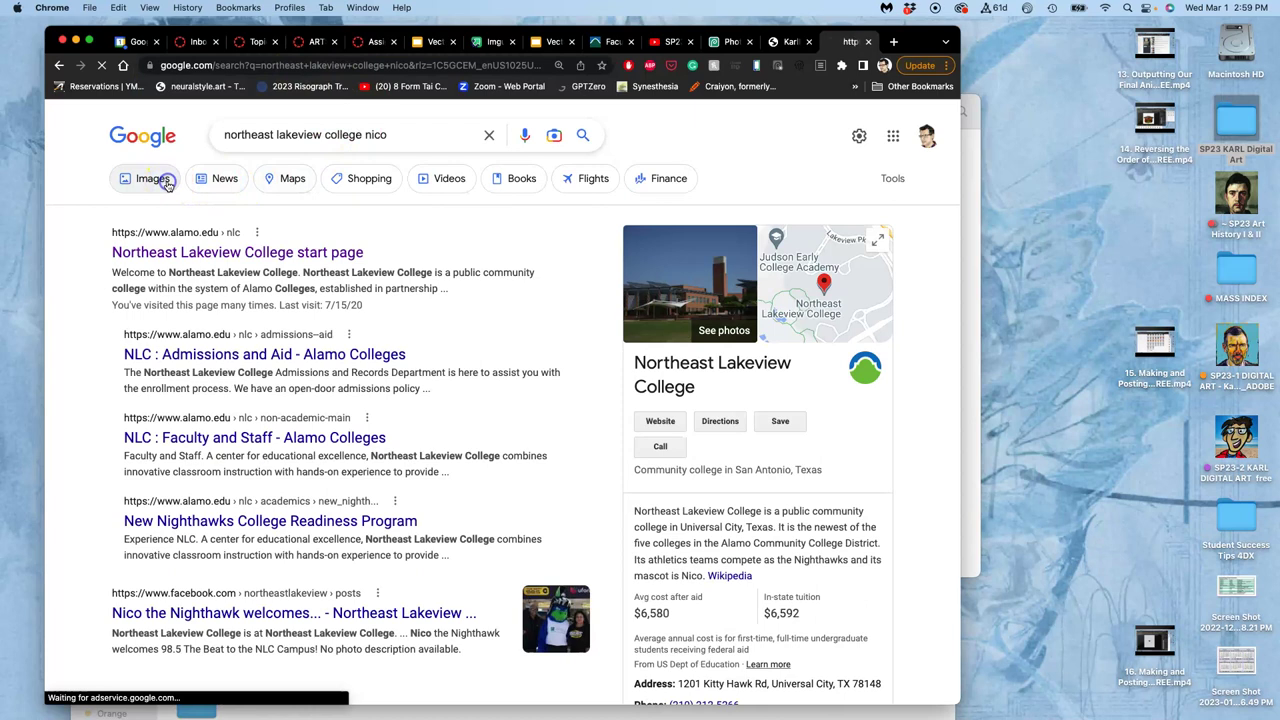
- Filter results to Images and save the Hudl Nighthawk mascot illustration to the desktop
left_click(166, 181)
scroll(521, 395, "down", 2)
scroll(521, 395, "down", 2)
scroll(400, 350, "up", 2)
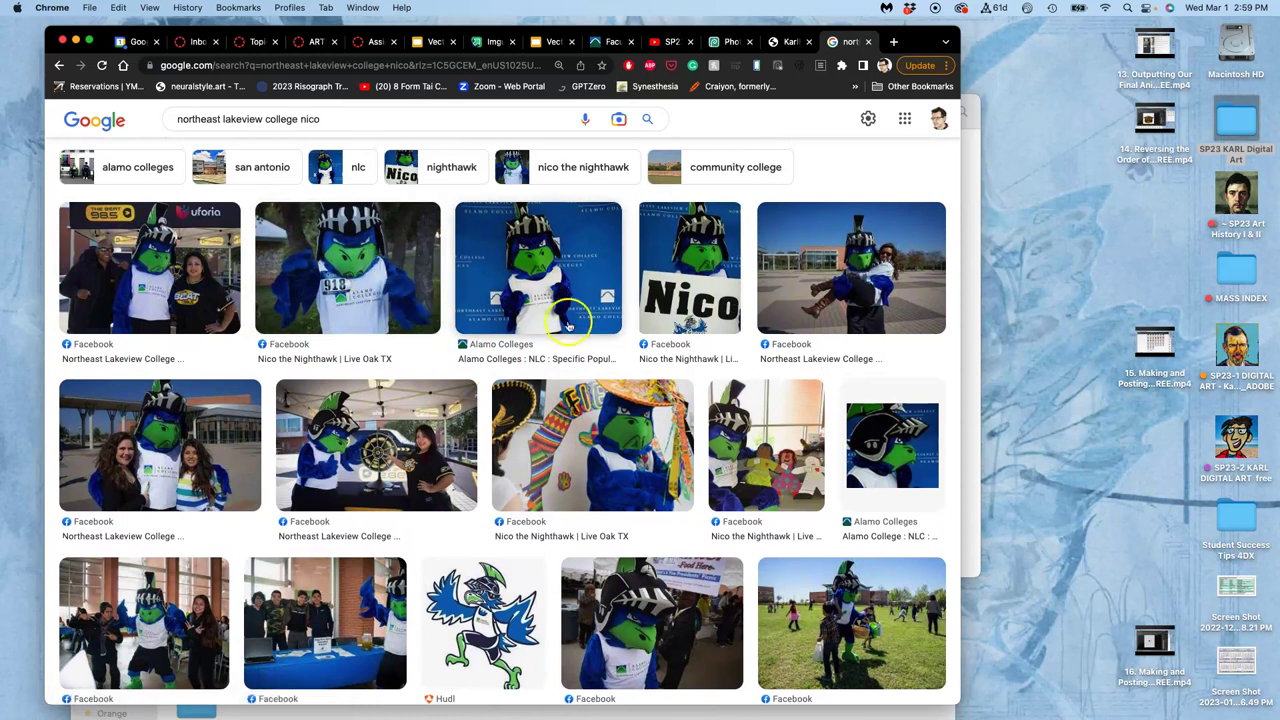
scroll(400, 380, "down", 3)
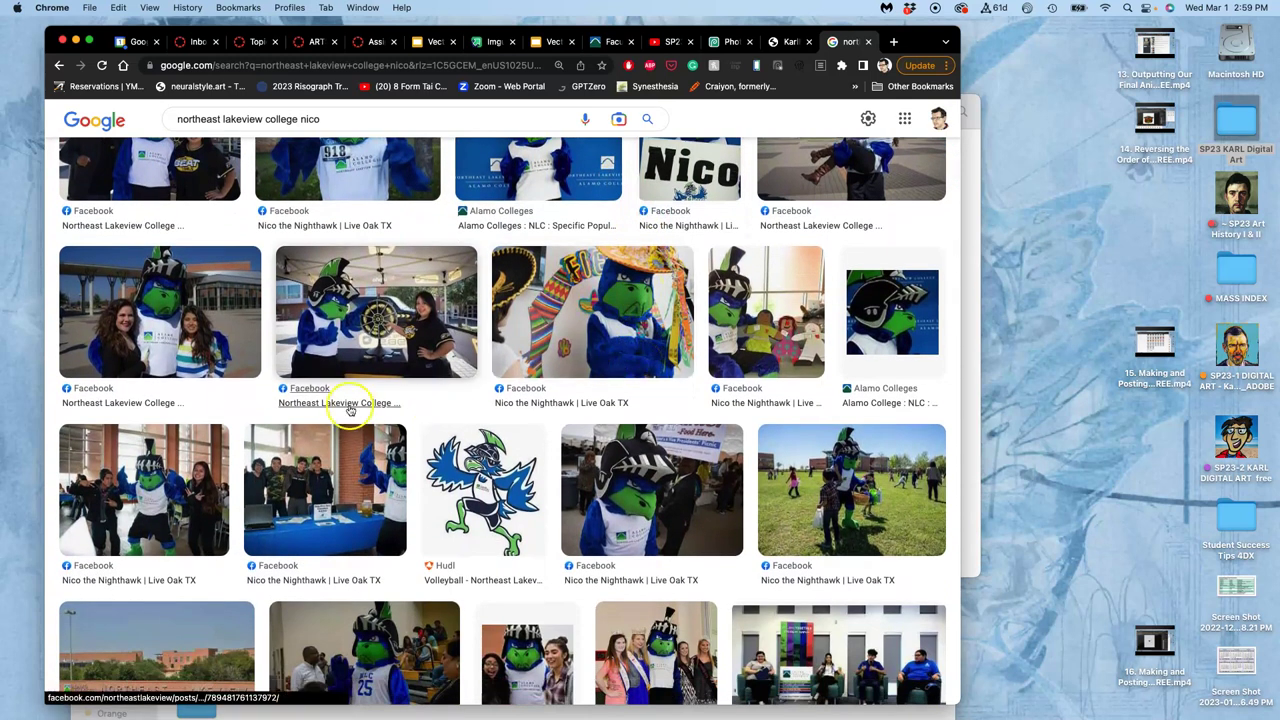
scroll(195, 458, "down", 3)
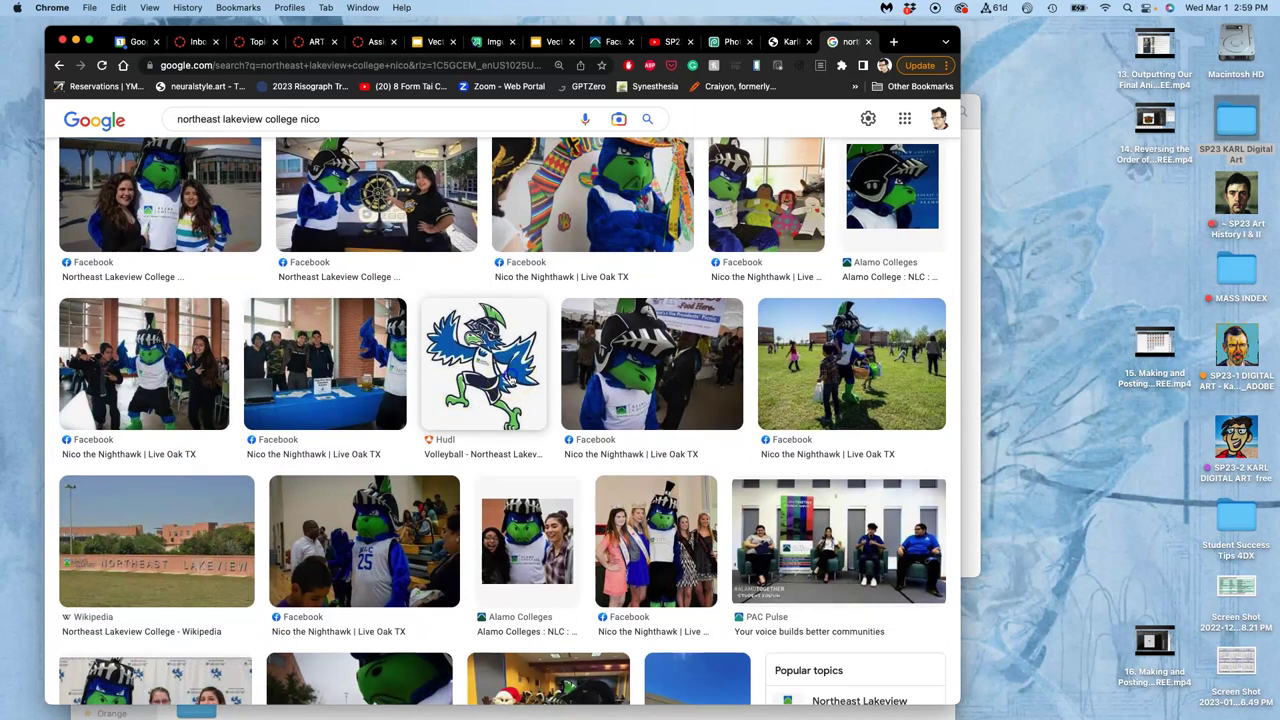
left_click(508, 378)
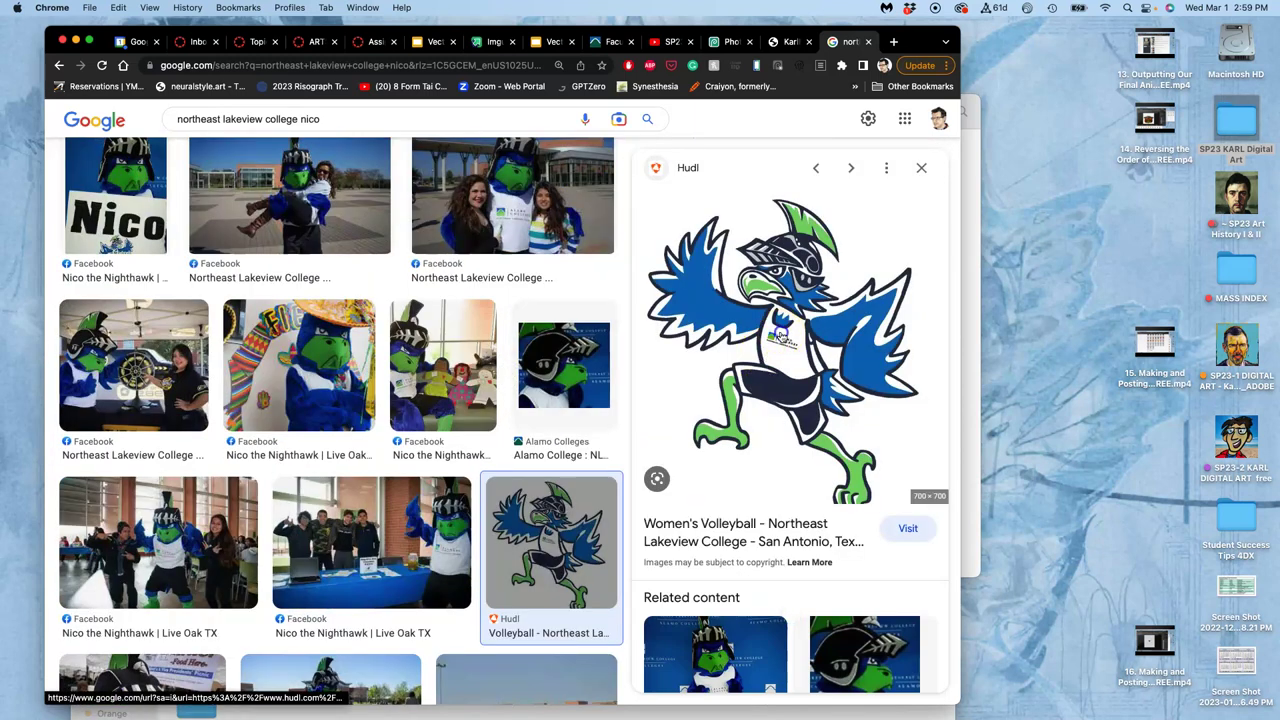
left_click_drag(781, 336, 1069, 258)
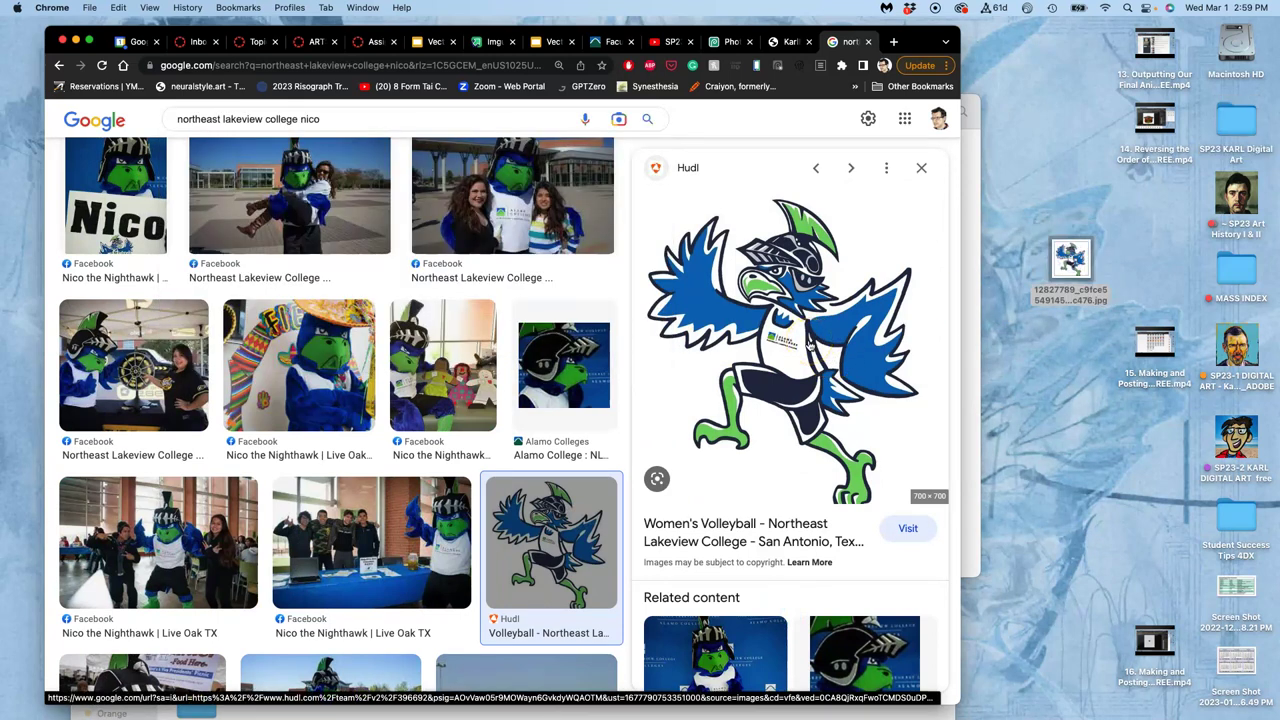
- Preview the photo of Nico holding a sign, then select the saved mascot .jpg on the desktop
left_click(765, 366)
scroll(765, 366, "down", 2)
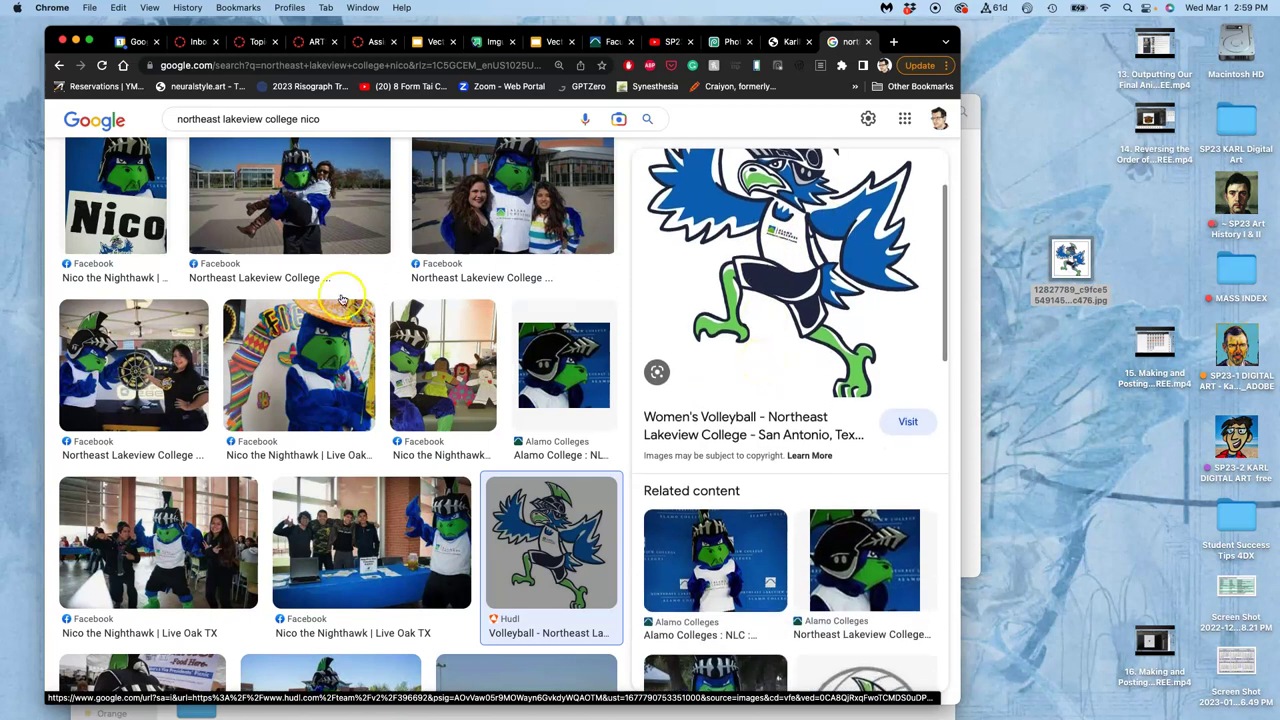
left_click(126, 228)
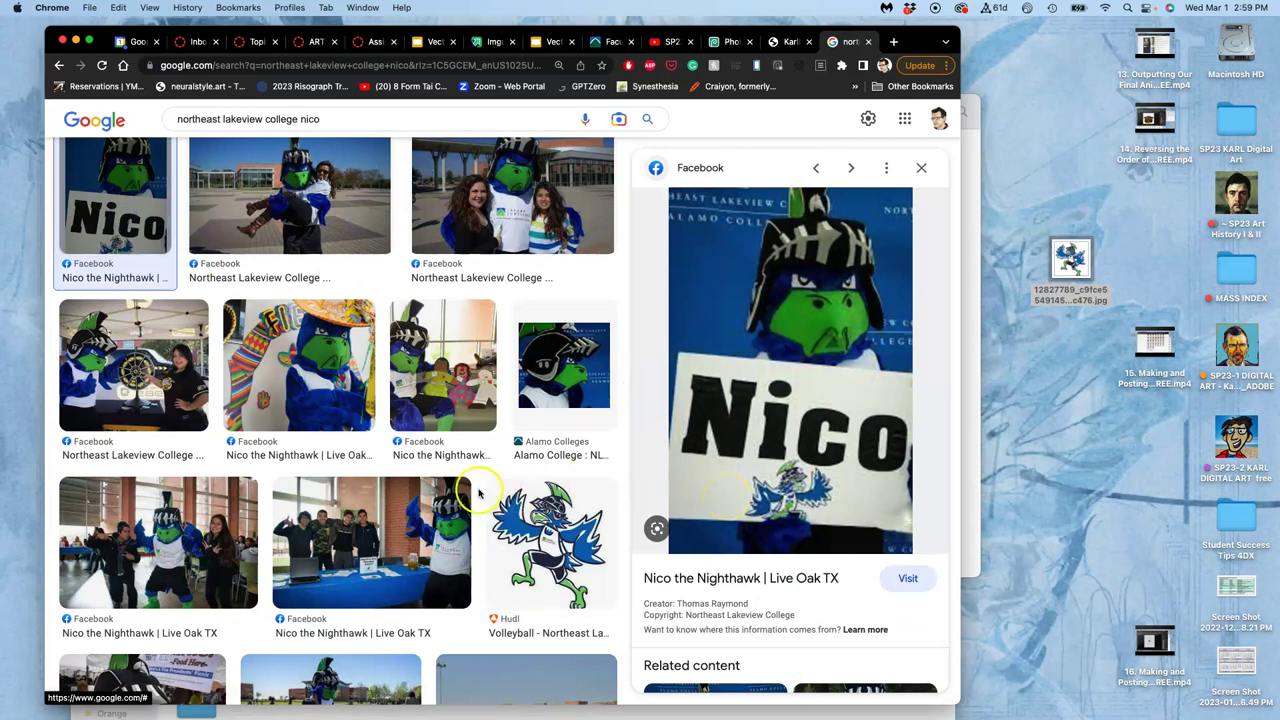
scroll(480, 492, "down", 10)
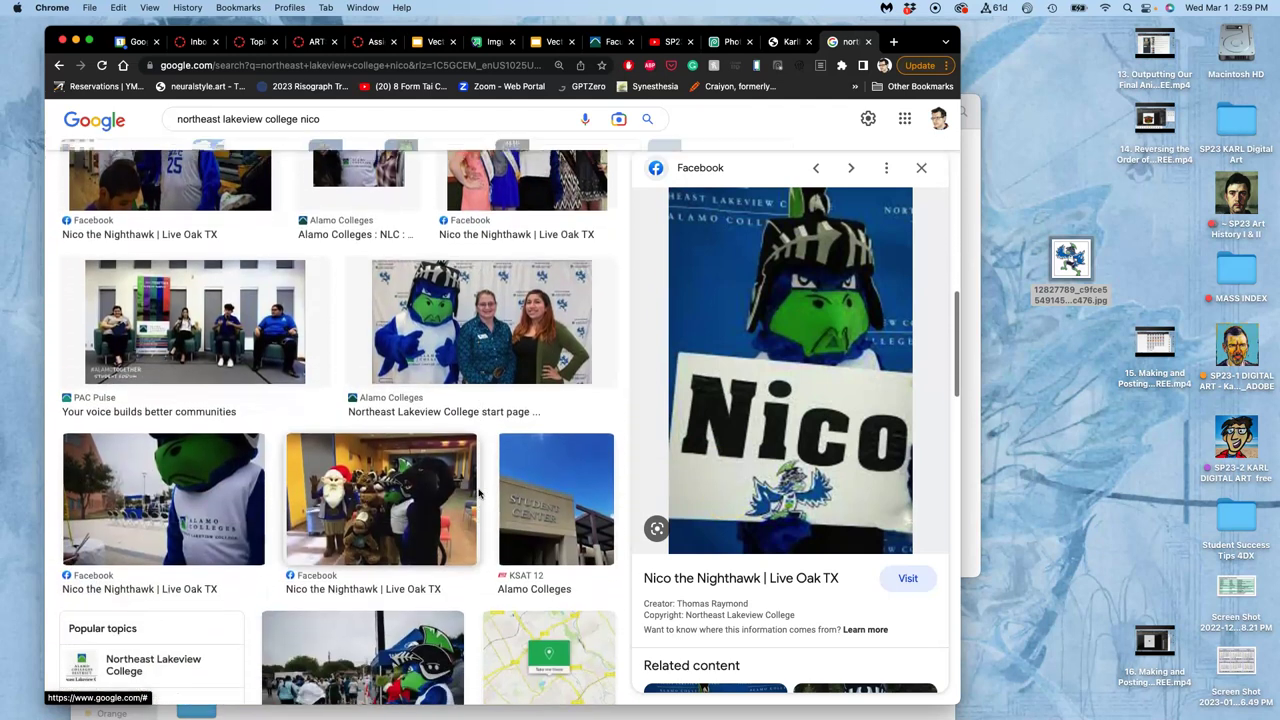
scroll(480, 492, "up", 5)
left_click(1070, 260)
- Open the mascot JPG in Preview and raise the Adjust Color black point until it's black-and-white
double_click(1070, 260)
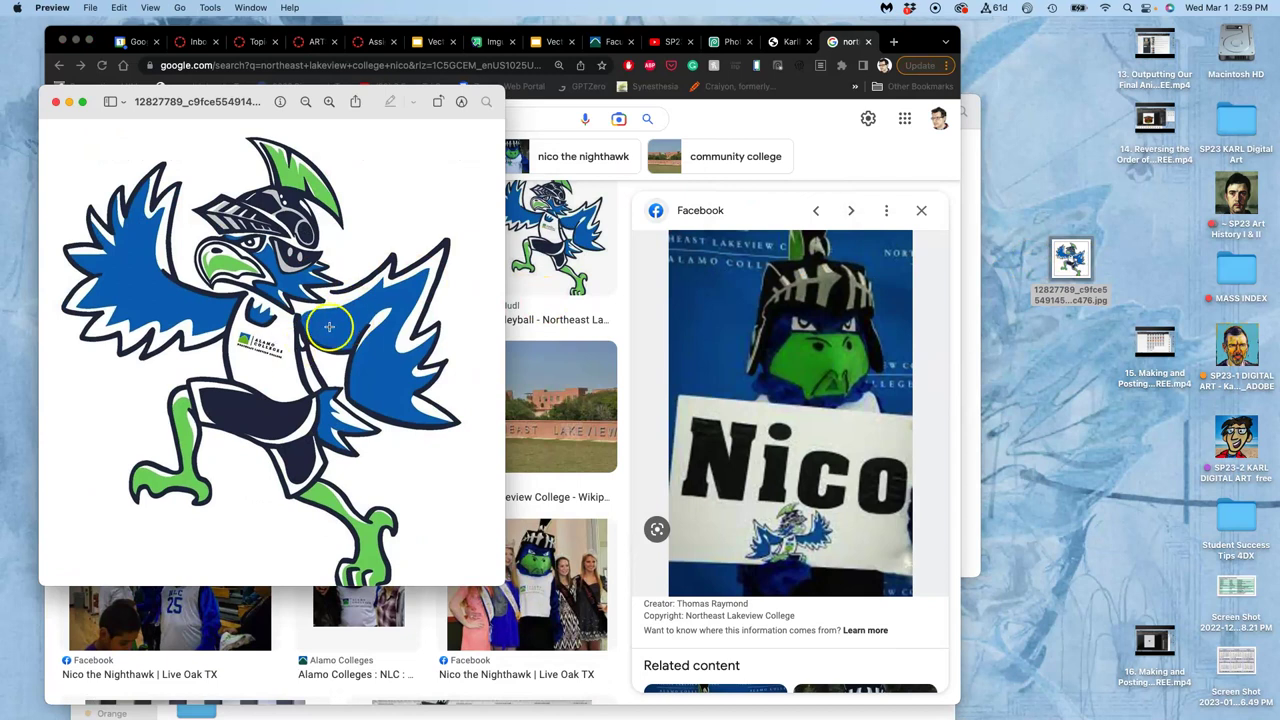
left_click(210, 8)
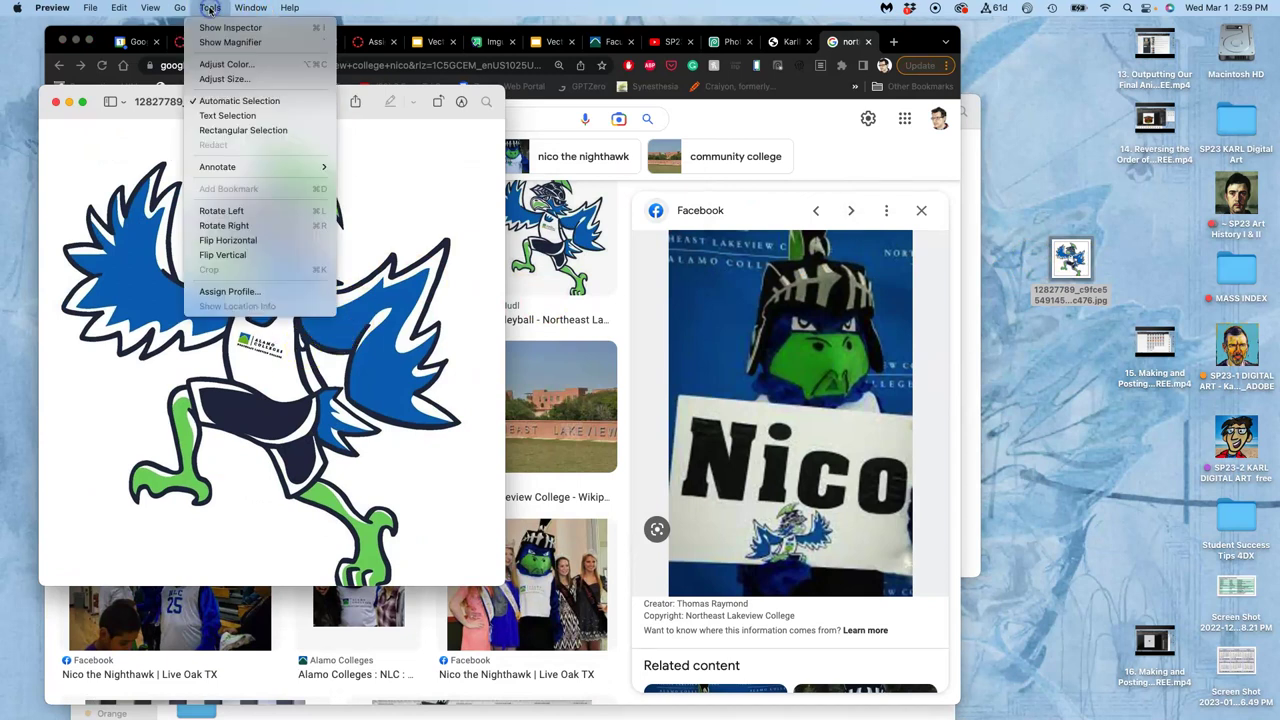
left_click(222, 65)
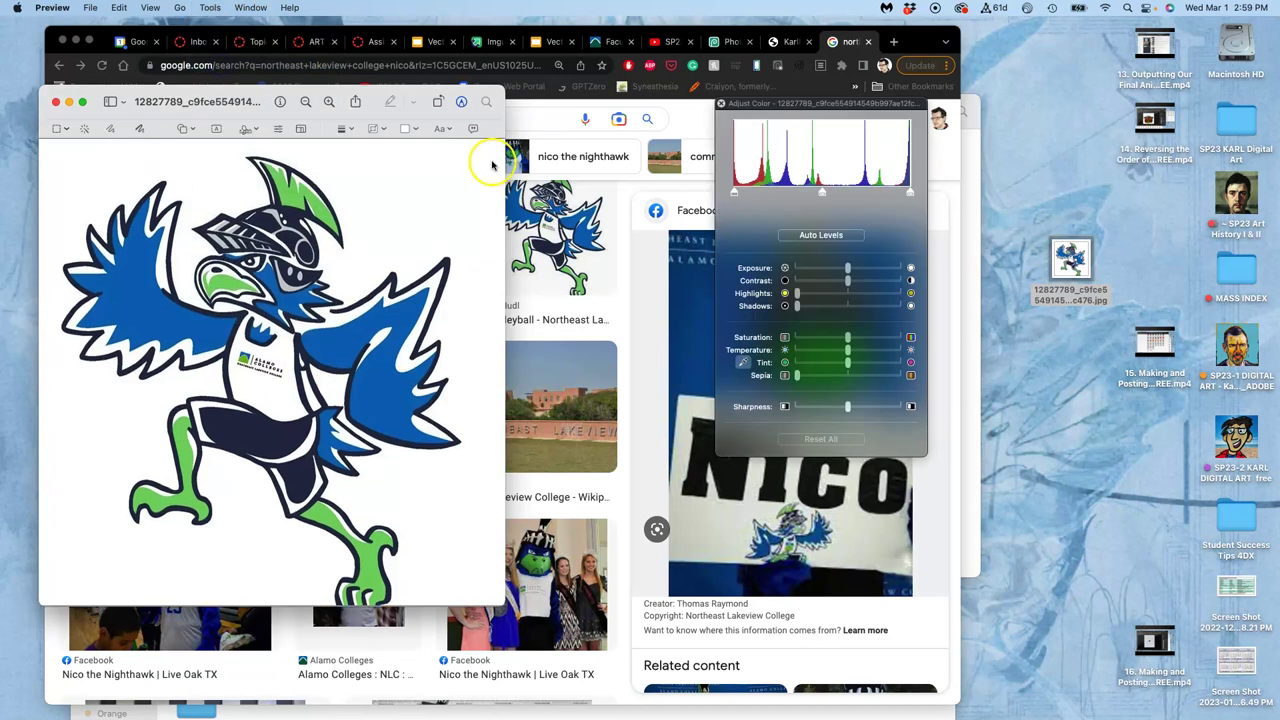
left_click(821, 194)
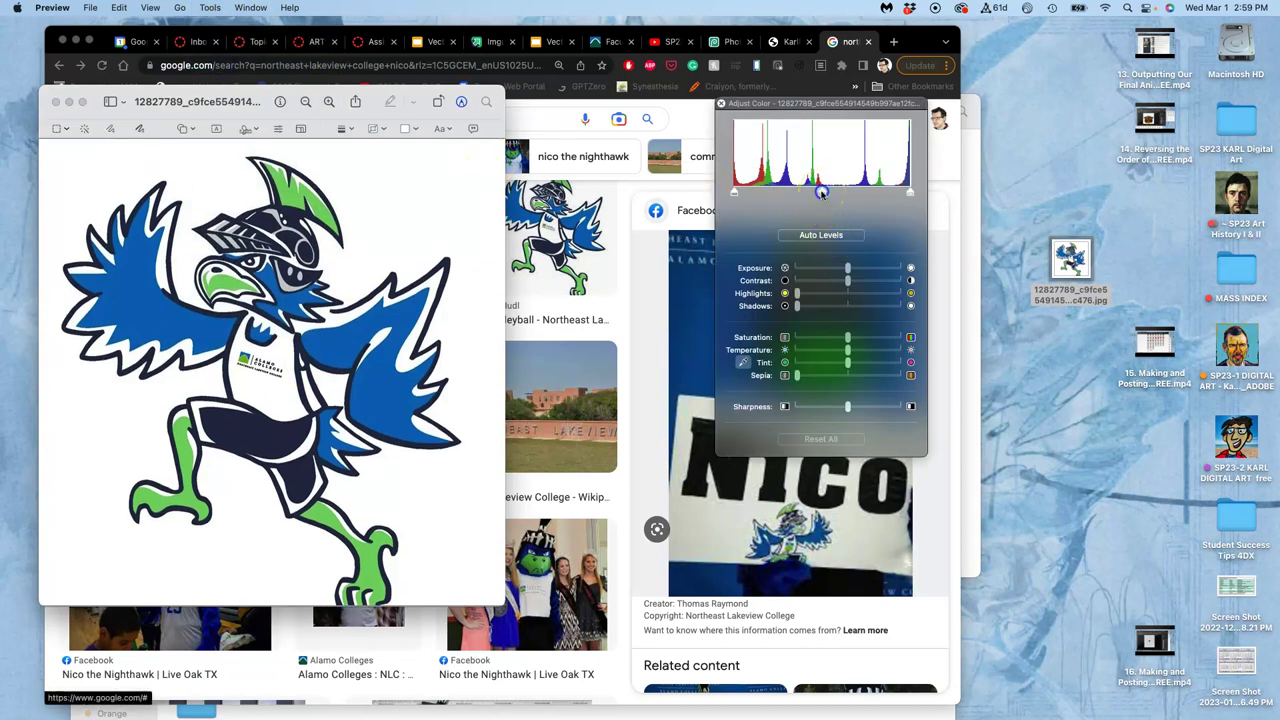
left_click(735, 195)
left_click_drag(735, 196, 890, 205)
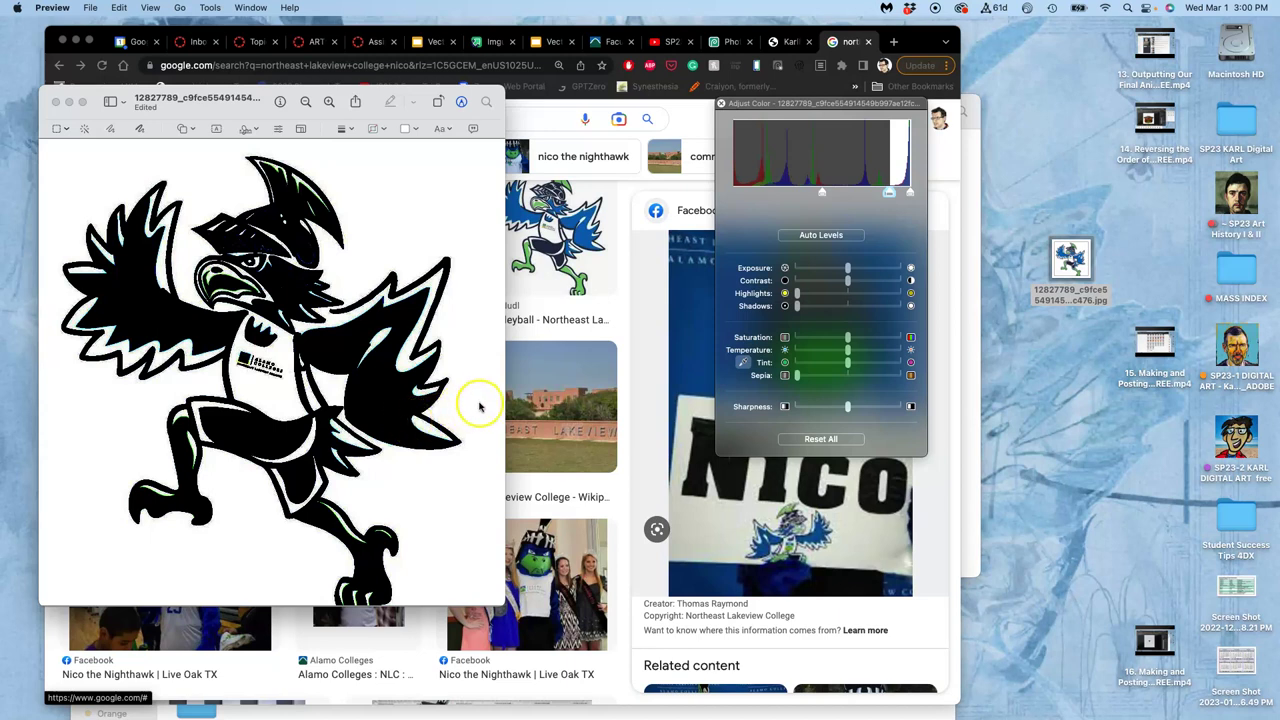
left_click_drag(912, 197, 886, 192)
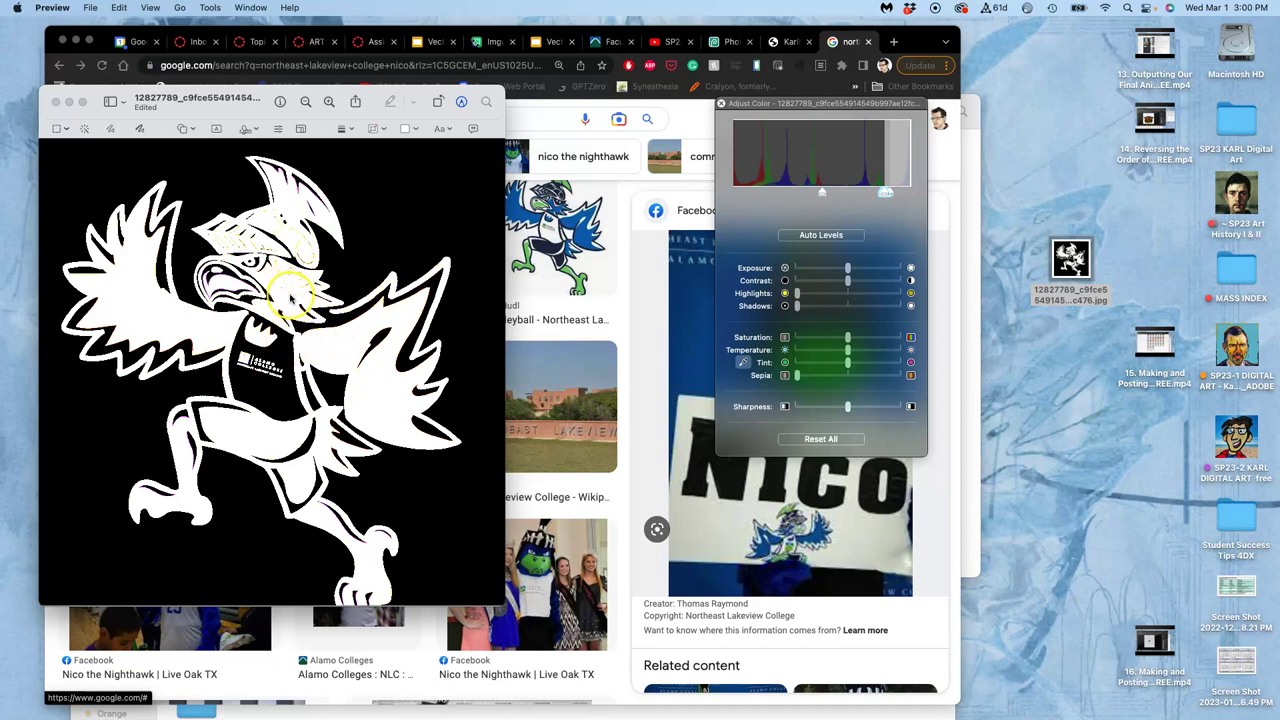
scroll(291, 299, "up", 10)
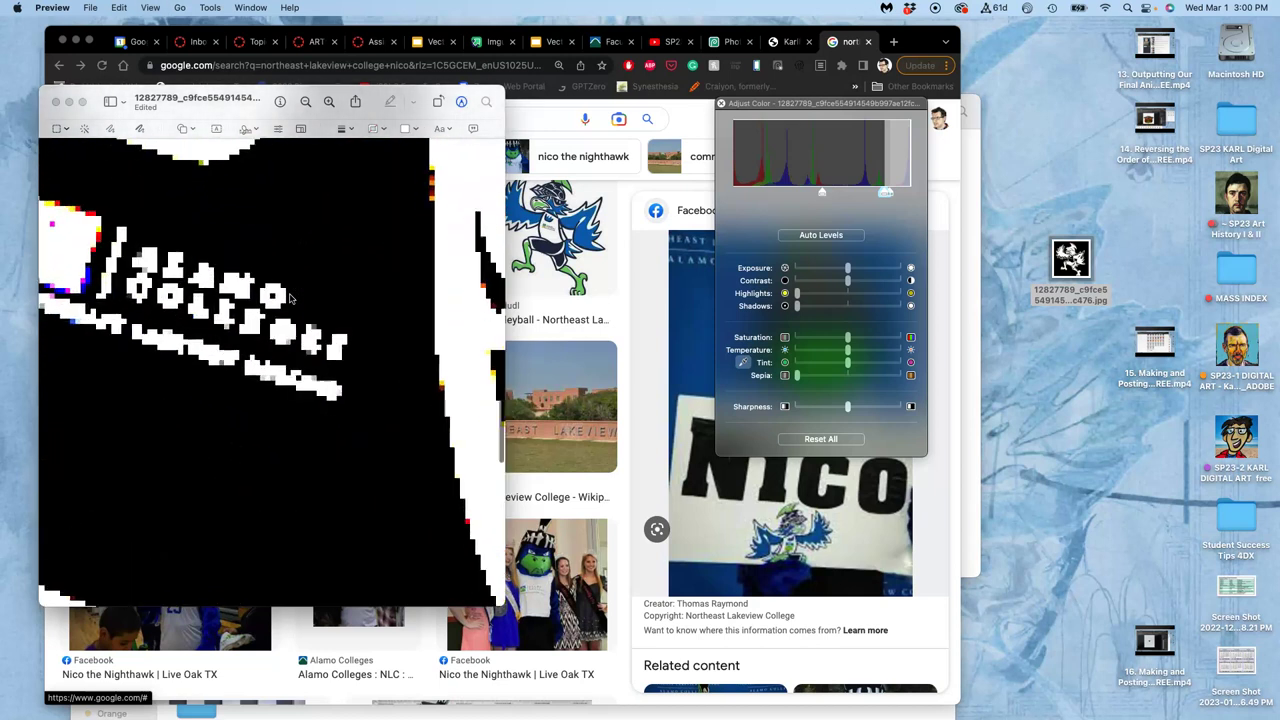
scroll(291, 299, "down", 5)
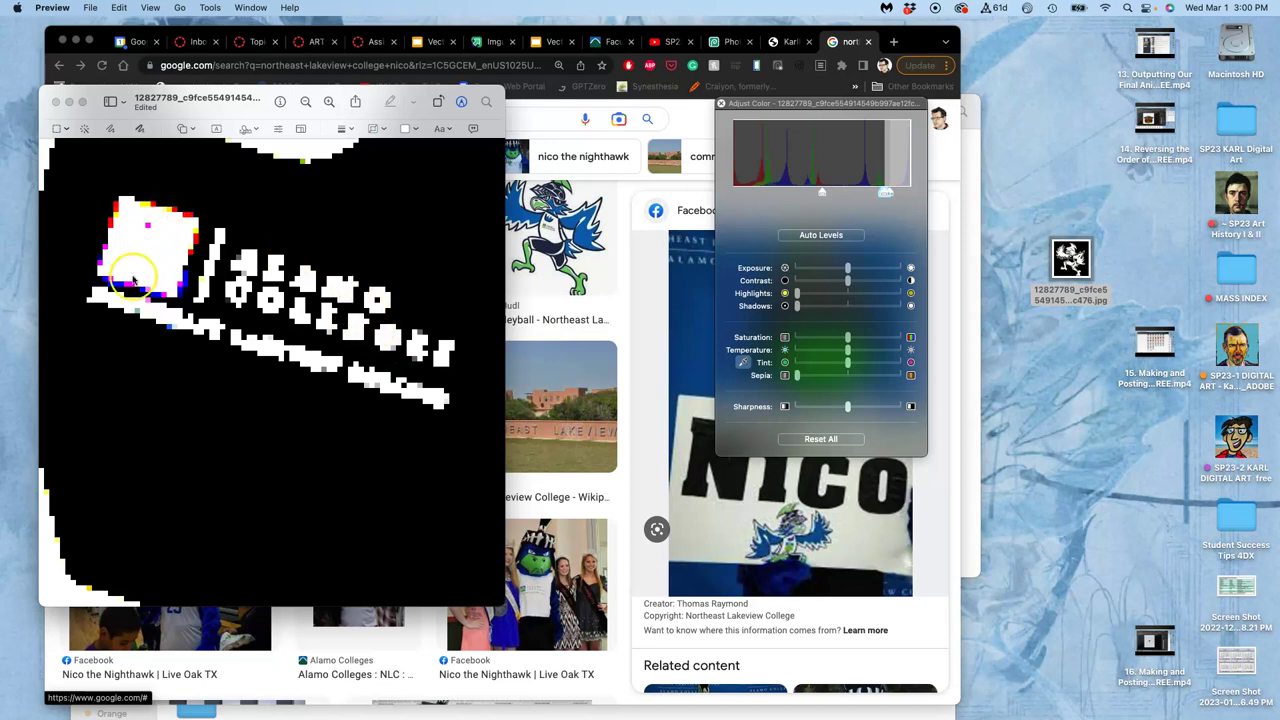
scroll(338, 333, "down", 10)
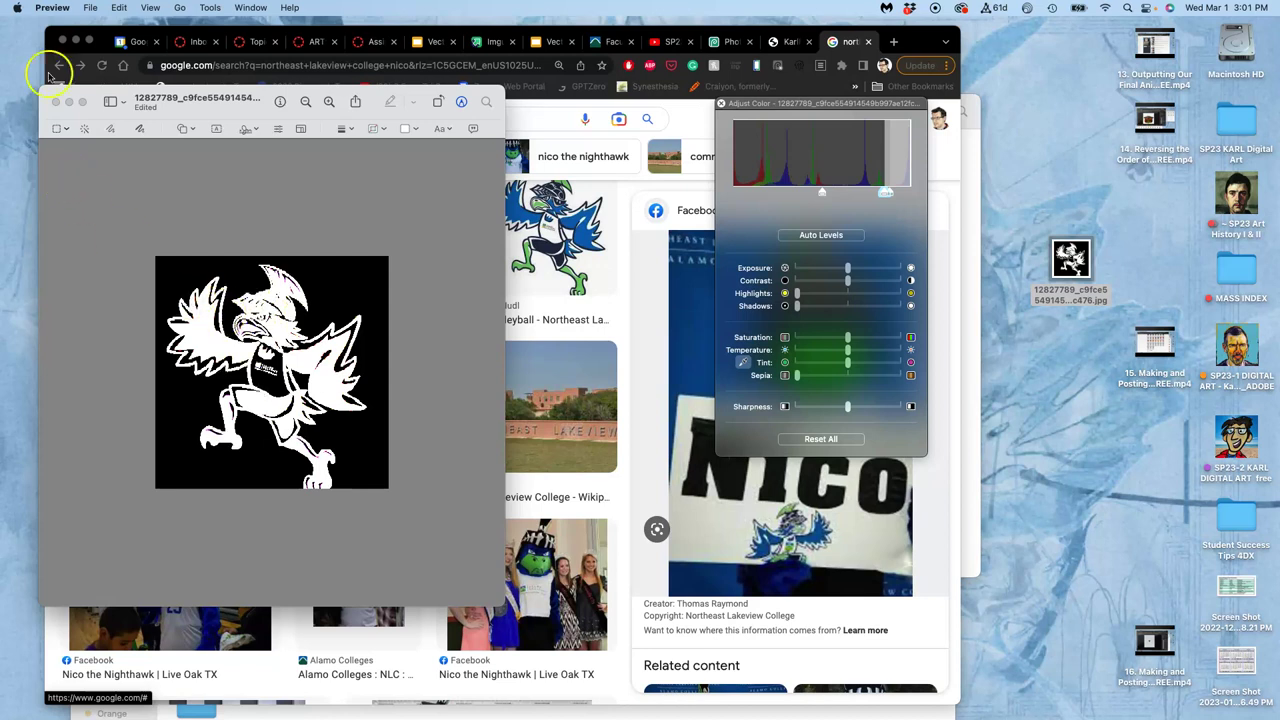
- Close the black-and-white mascot image window in Preview
left_click(56, 102)
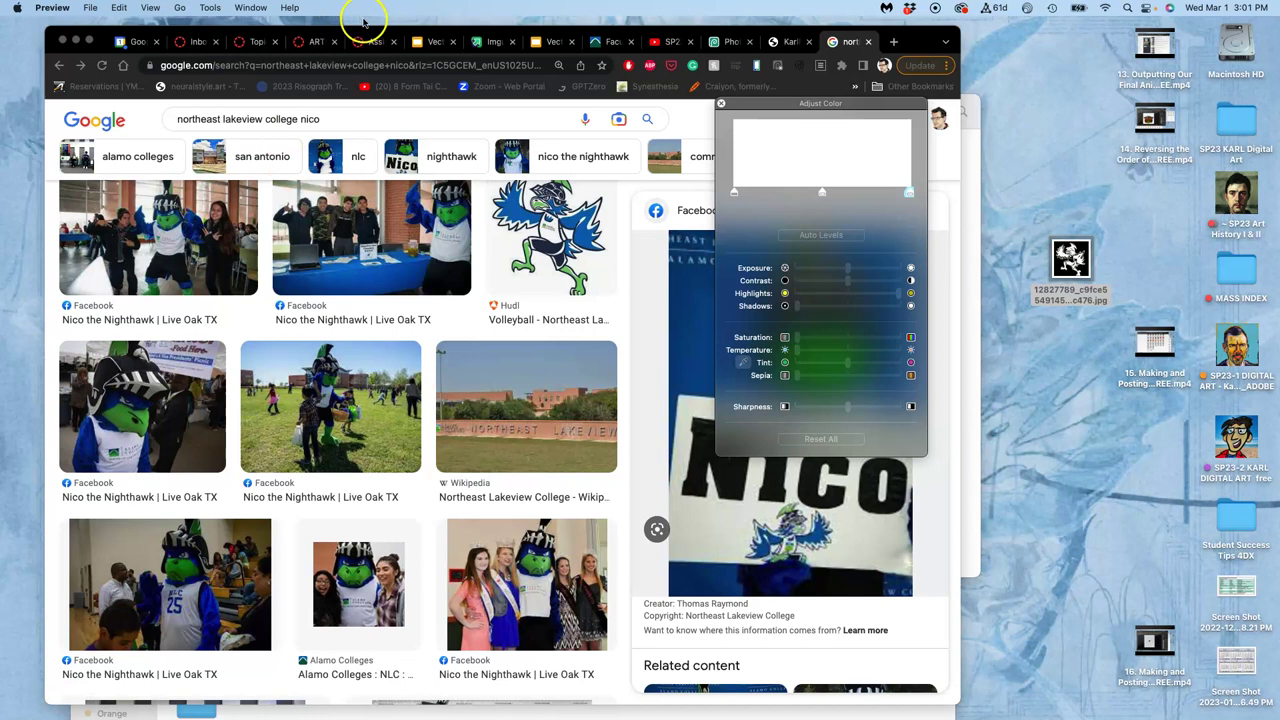
- Open the 'Nico as a Tattoo' and 'A Tattoo for Mom' images from SP23 KARL Digital Art > Assign #4
left_click(434, 41)
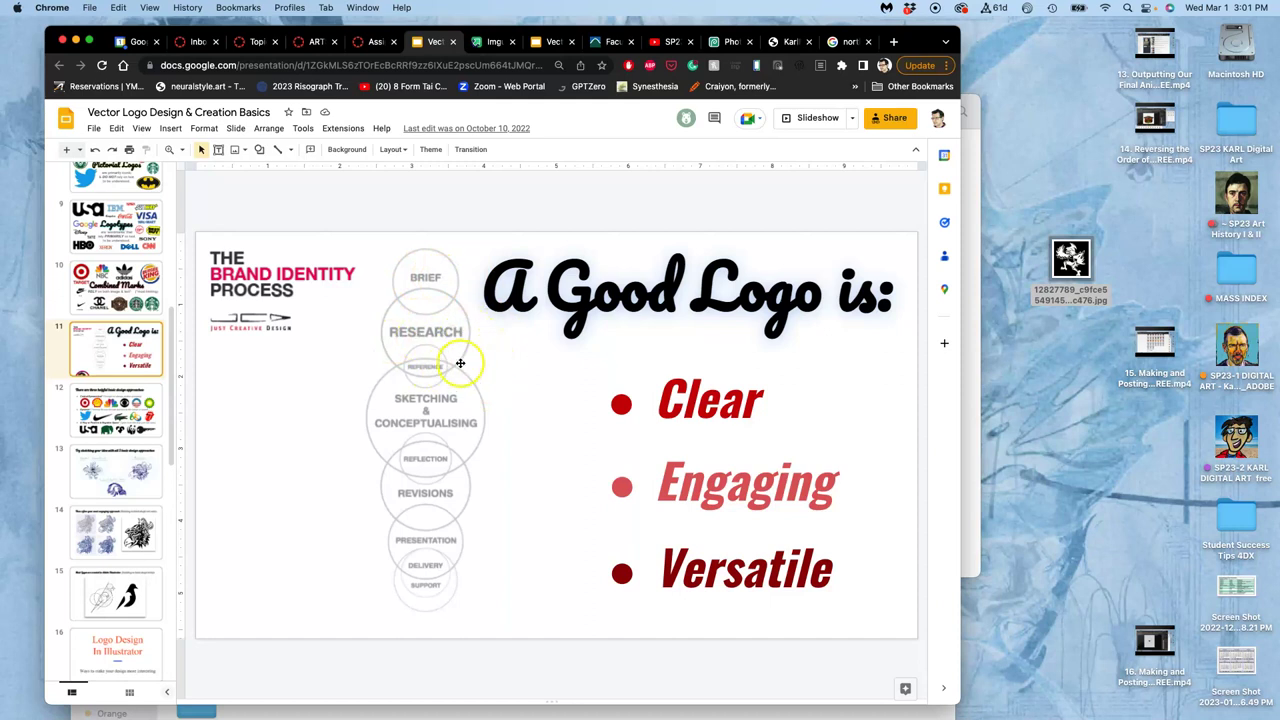
double_click(1234, 122)
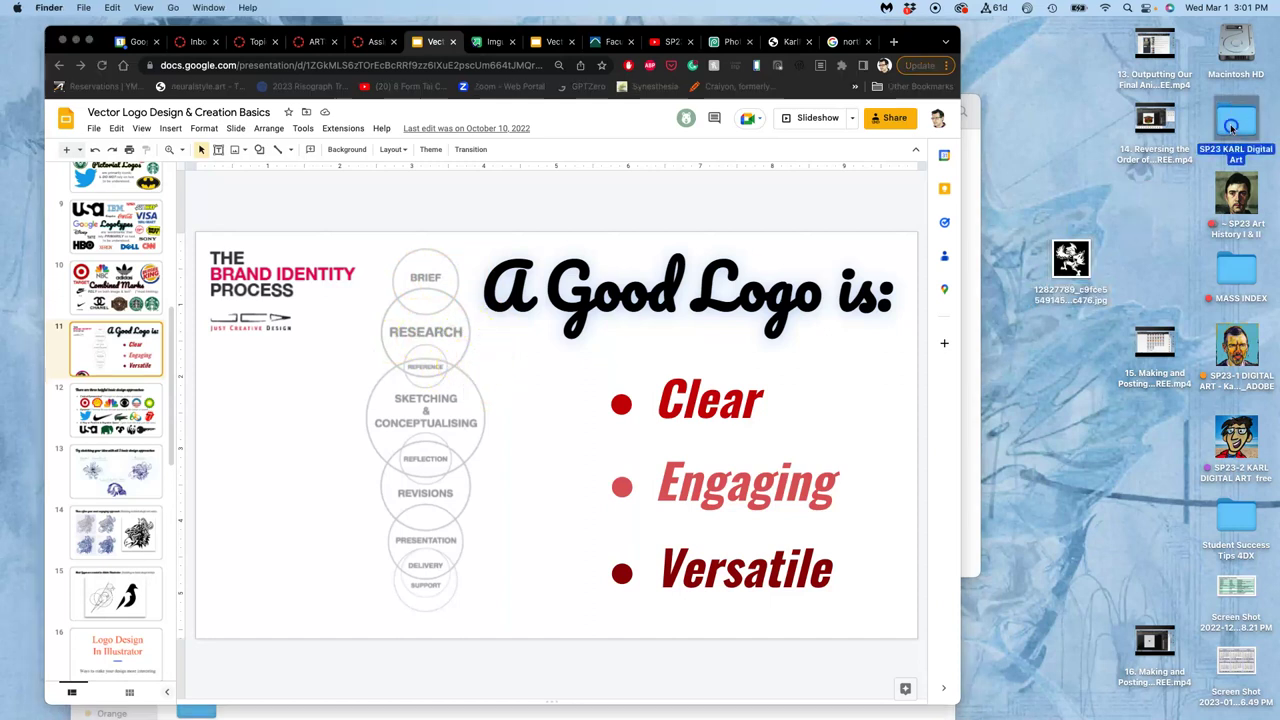
double_click(863, 116)
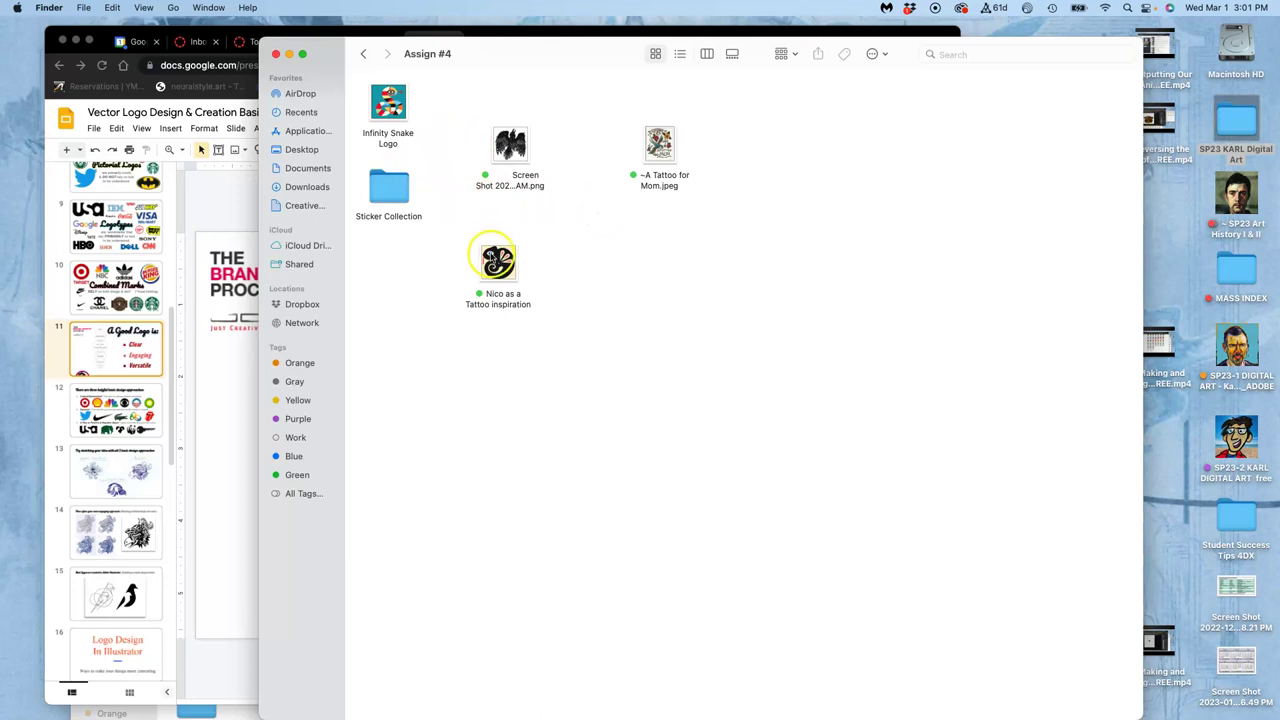
left_click(495, 262)
double_click(495, 262)
double_click(660, 146)
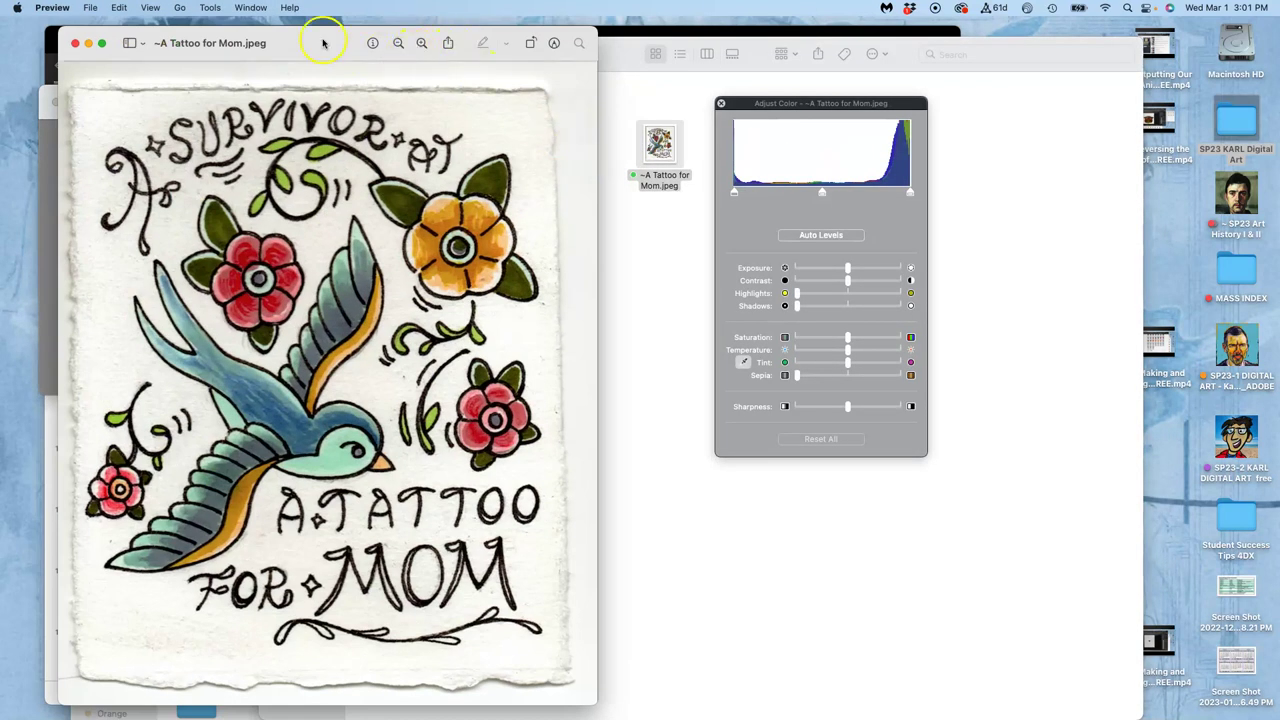
left_click_drag(323, 40, 553, 145)
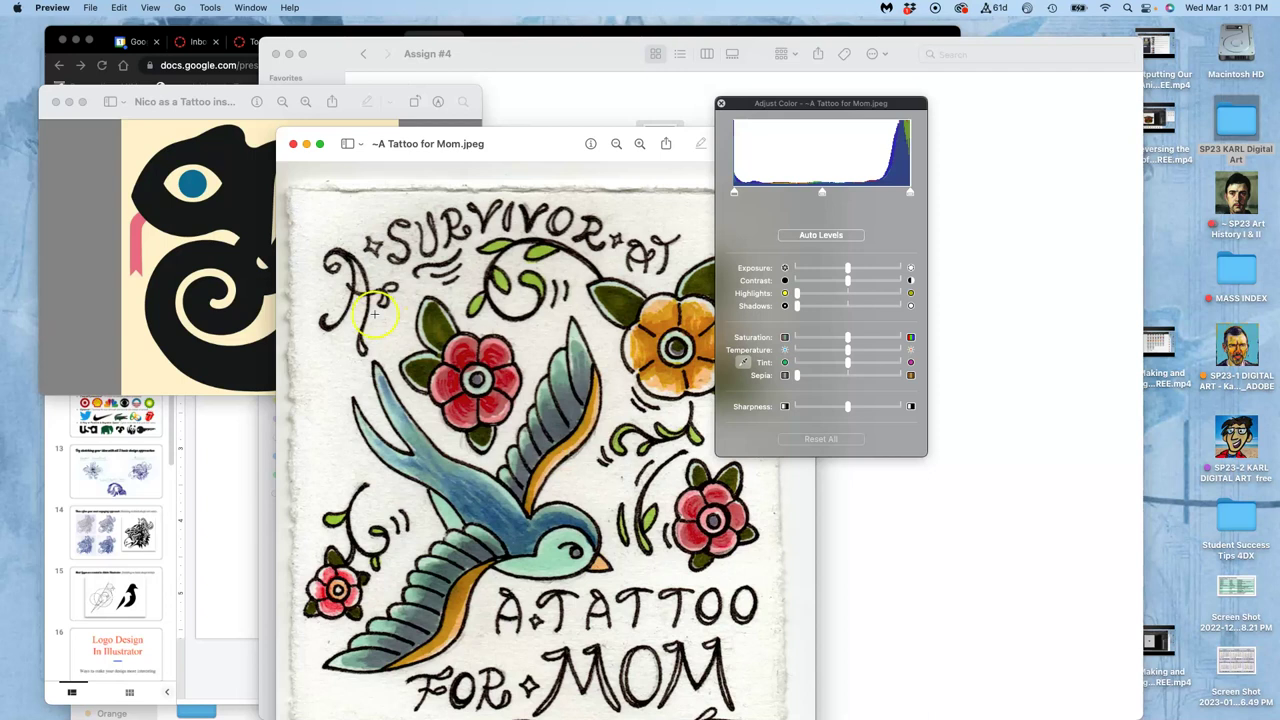
- Close both tattoo images in Preview
left_click(198, 230)
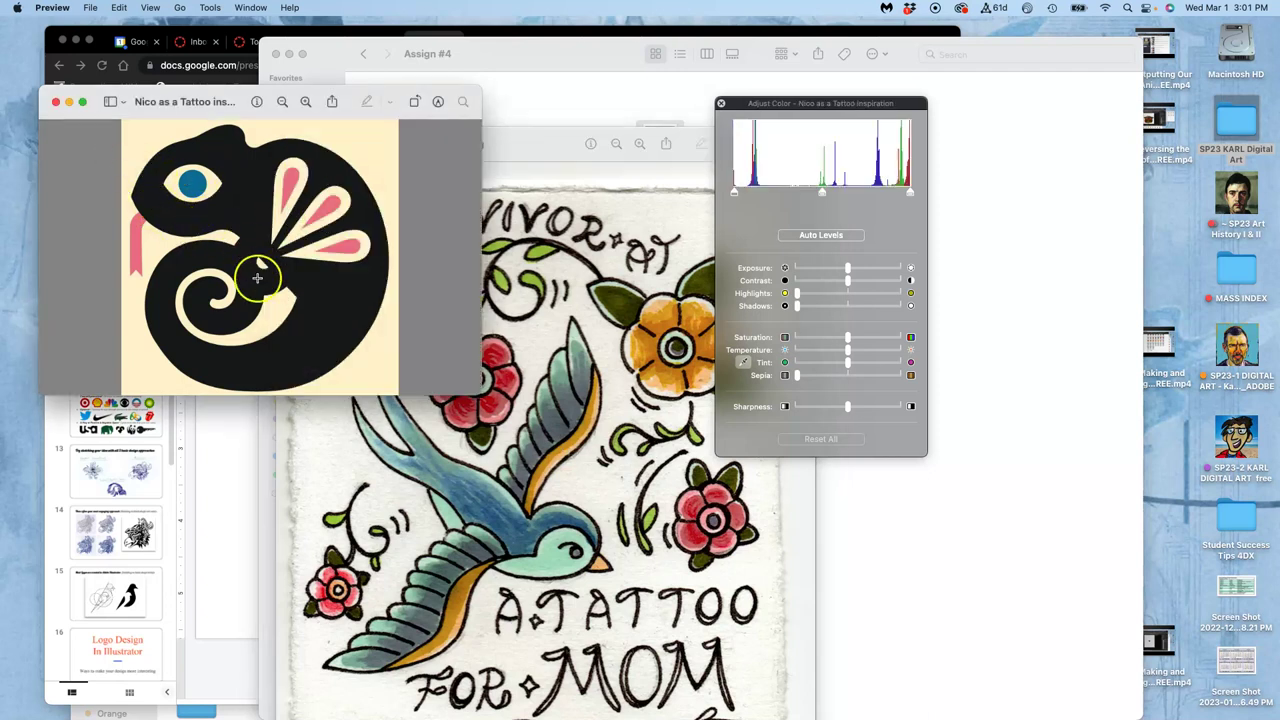
left_click(56, 101)
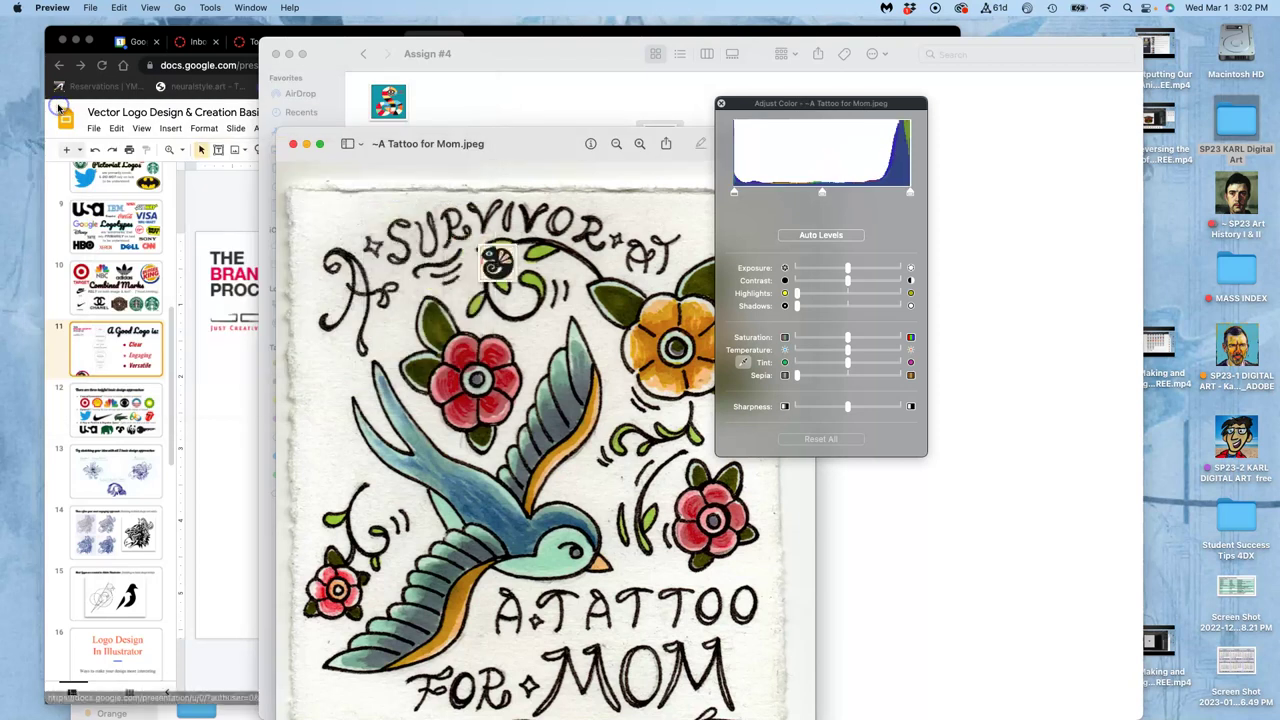
left_click(293, 144)
- Step between slides 12 and 11, then settle on slide 13 with the three Nighthawk sketches
left_click(236, 193)
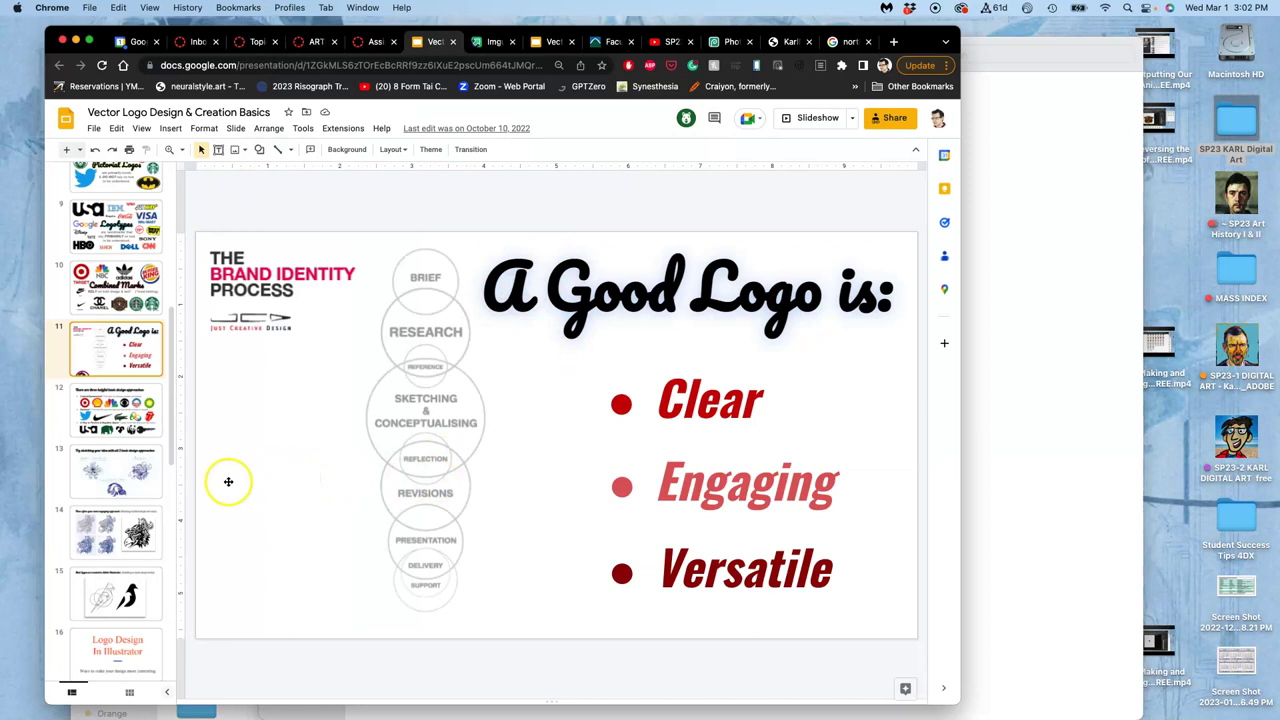
left_click(126, 418)
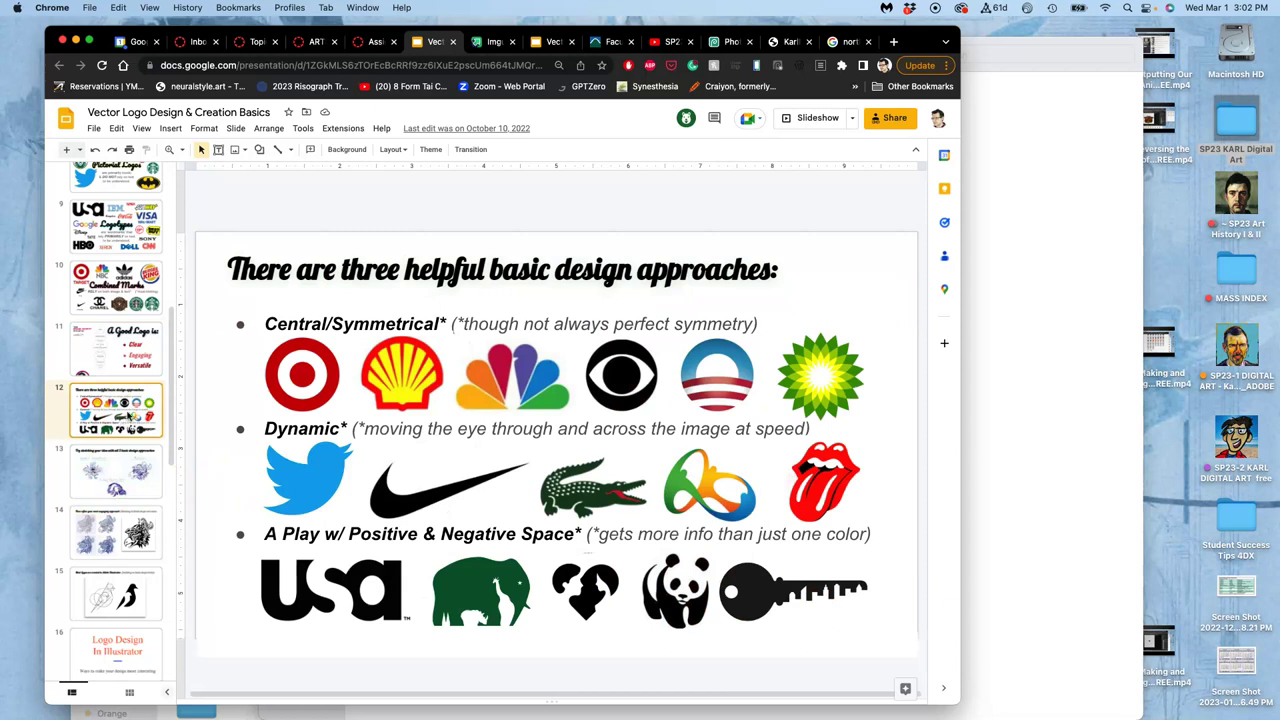
left_click(120, 350)
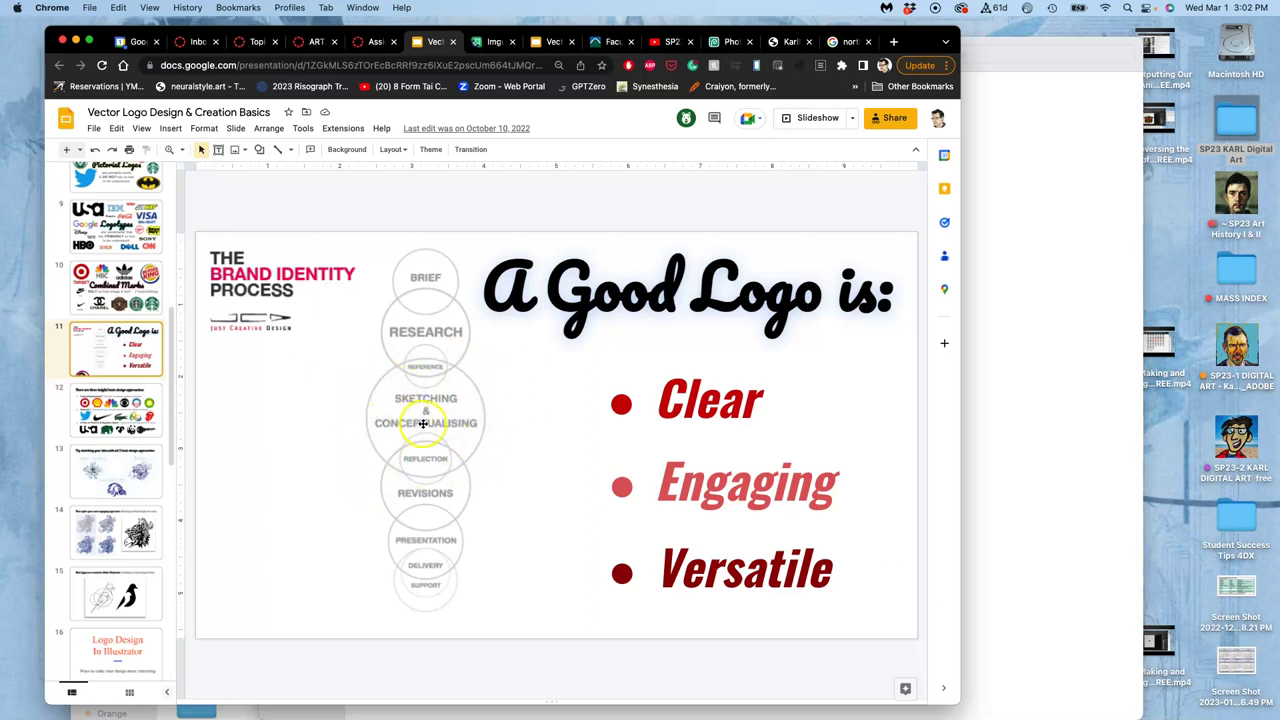
left_click(147, 424)
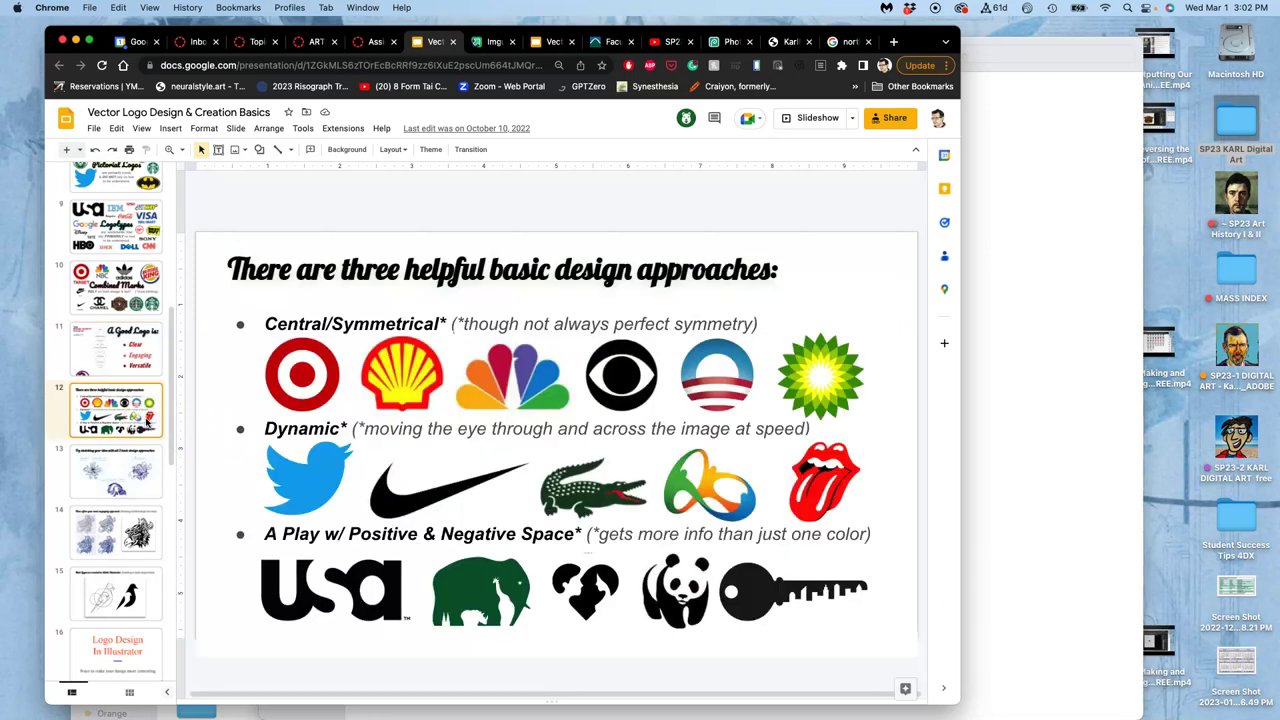
left_click(124, 464)
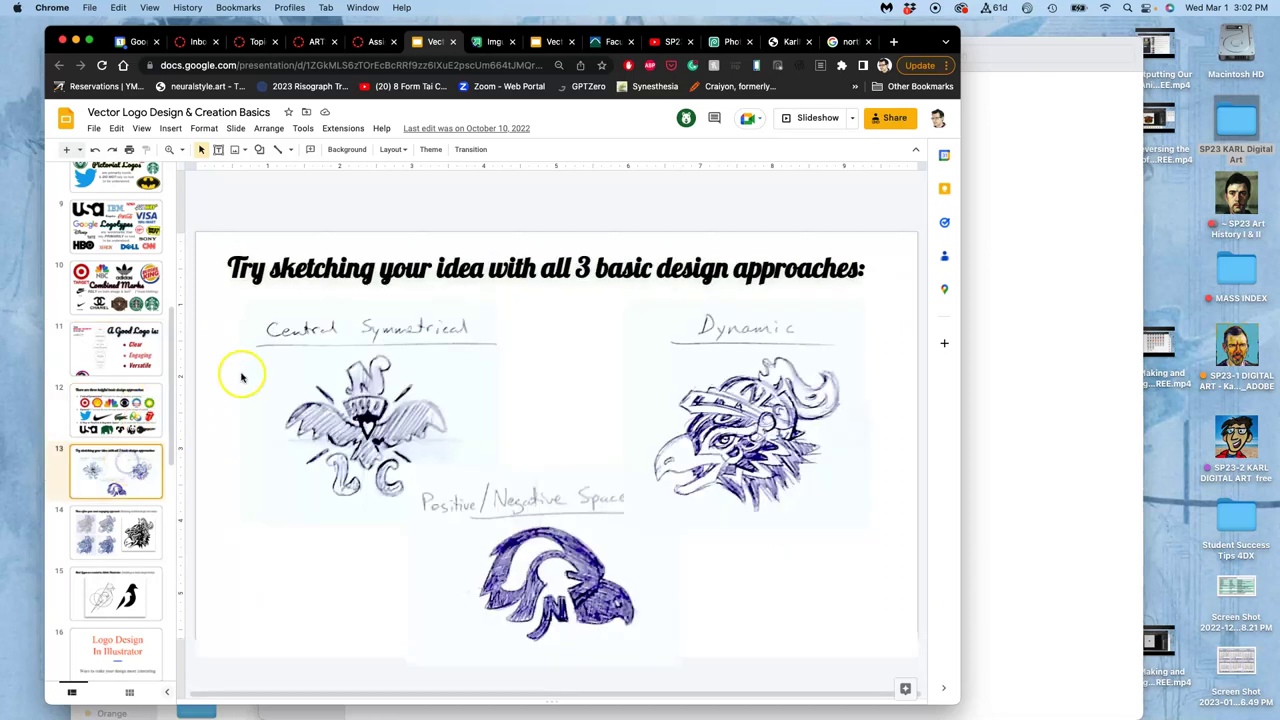
- Open the 'LEARN THUMBNAILING & POST YOUR SKETCHES HERE' discussion, view its butterfly sketches, then return to Slides
left_click(374, 42)
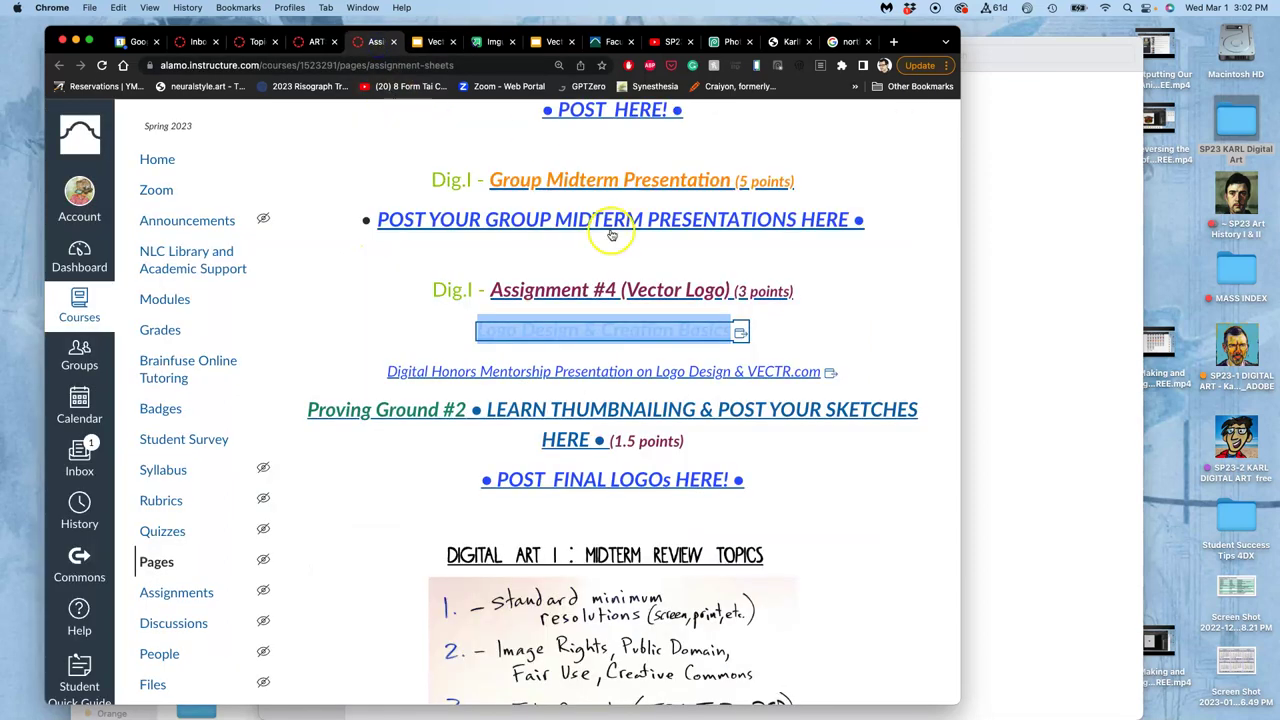
left_click(592, 417)
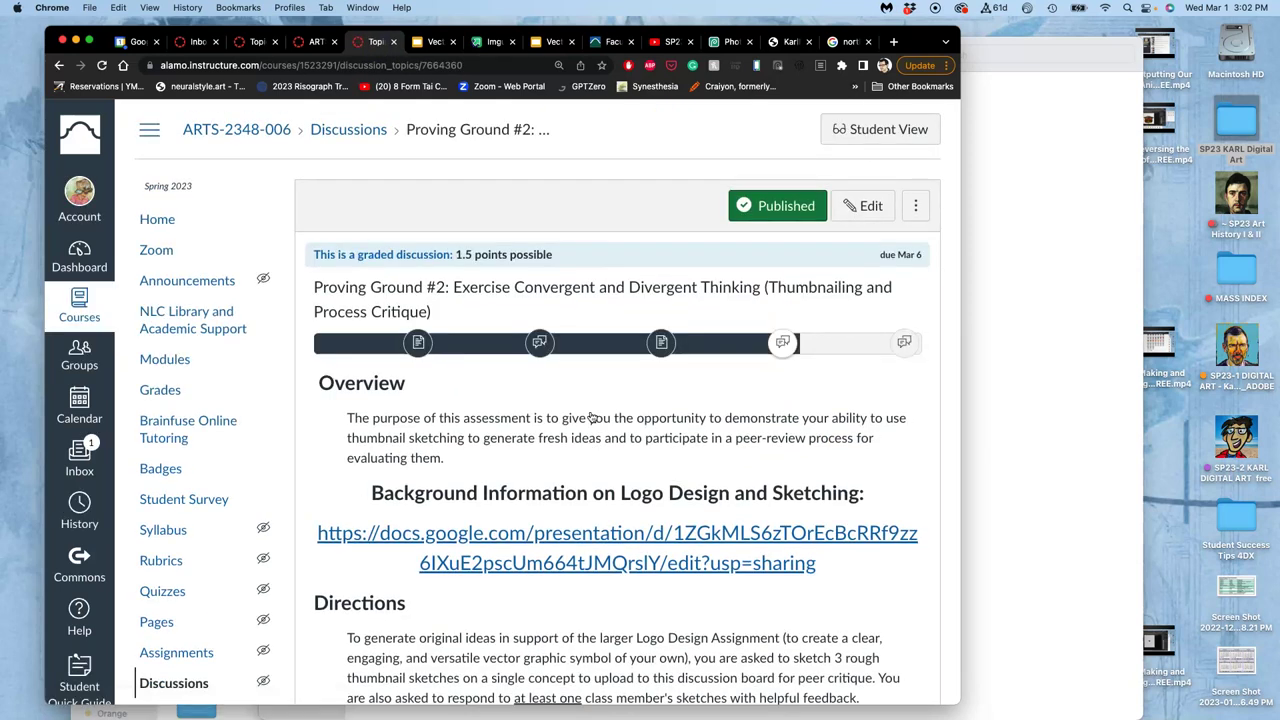
scroll(592, 418, "down", 5)
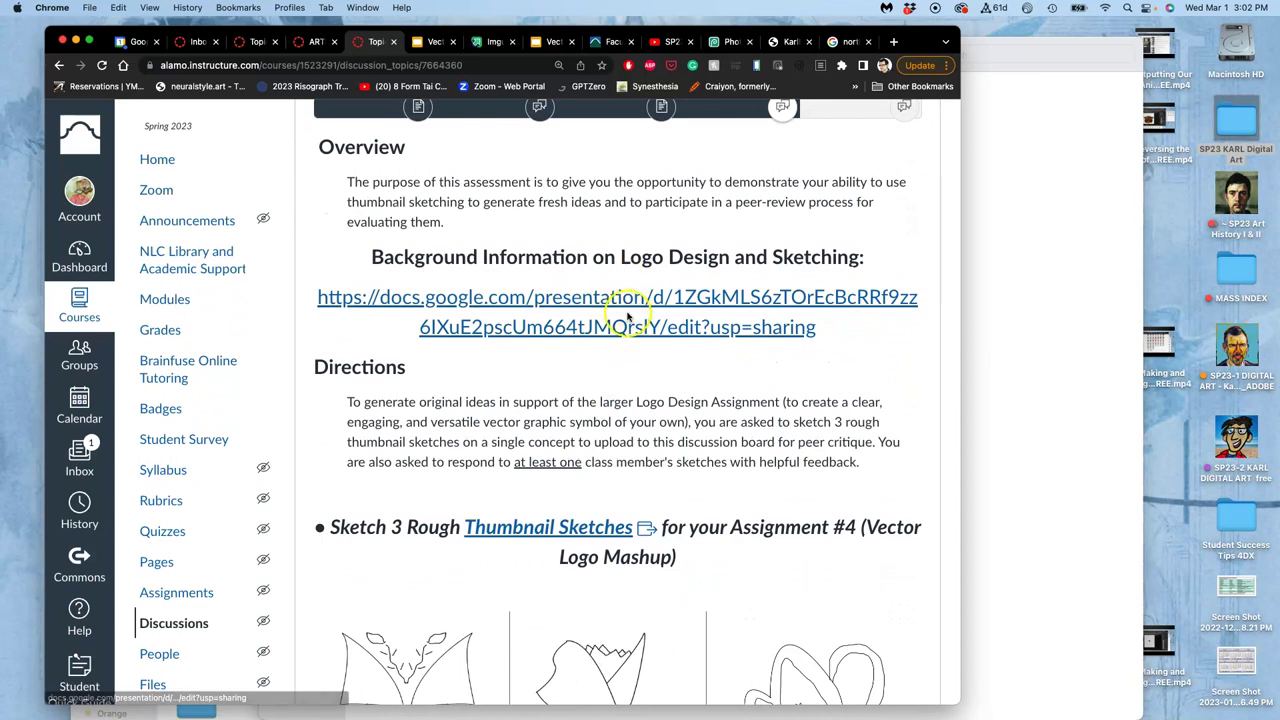
scroll(630, 300, "down", 3)
scroll(628, 316, "down", 3)
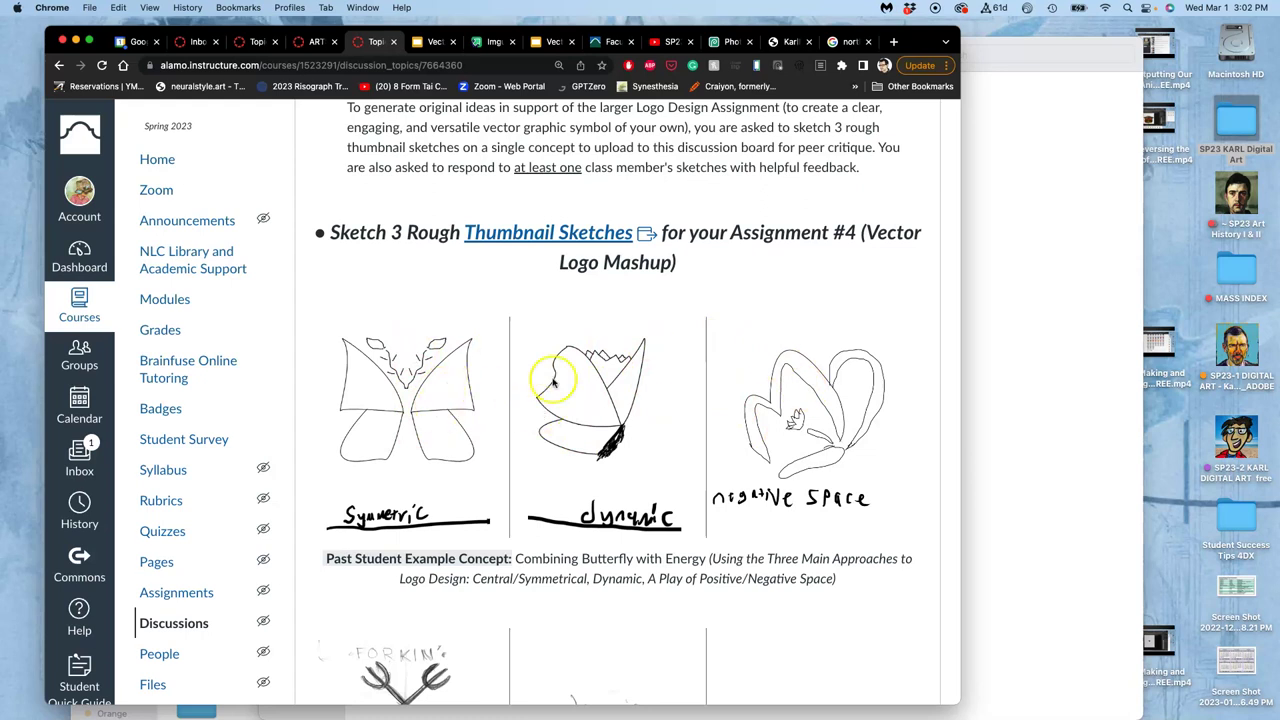
scroll(600, 405, "up", 1)
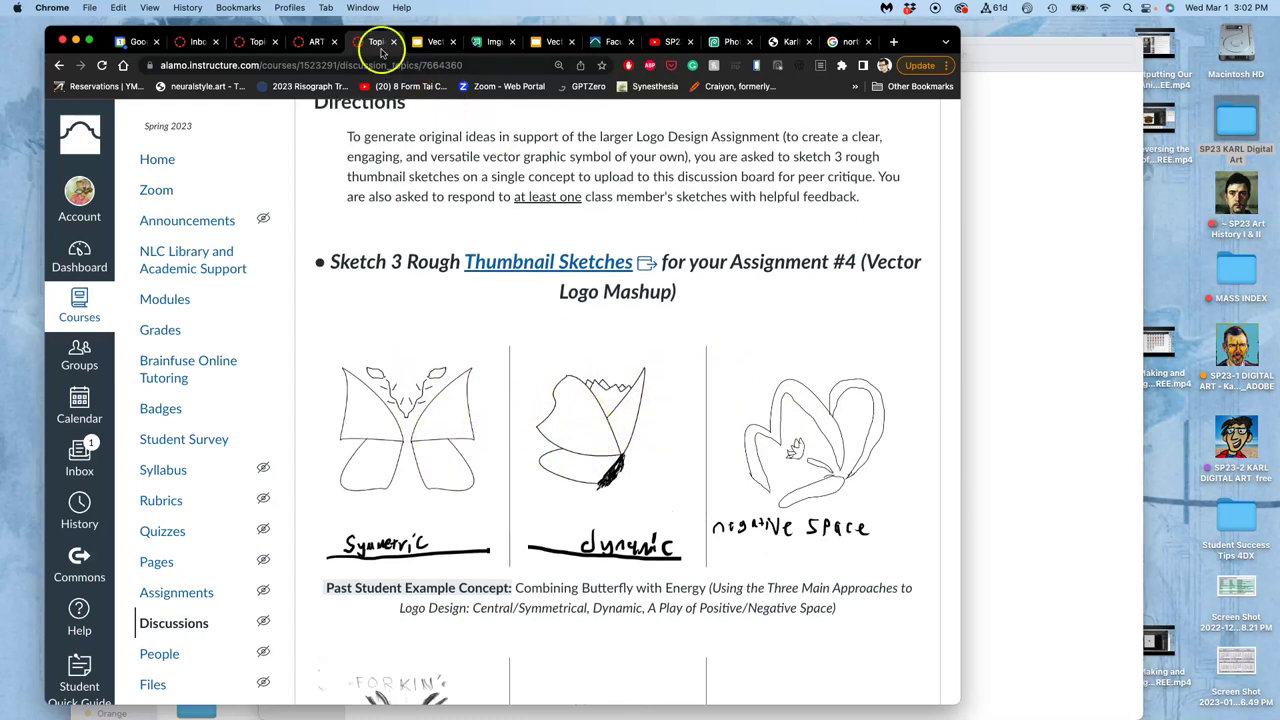
left_click(436, 42)
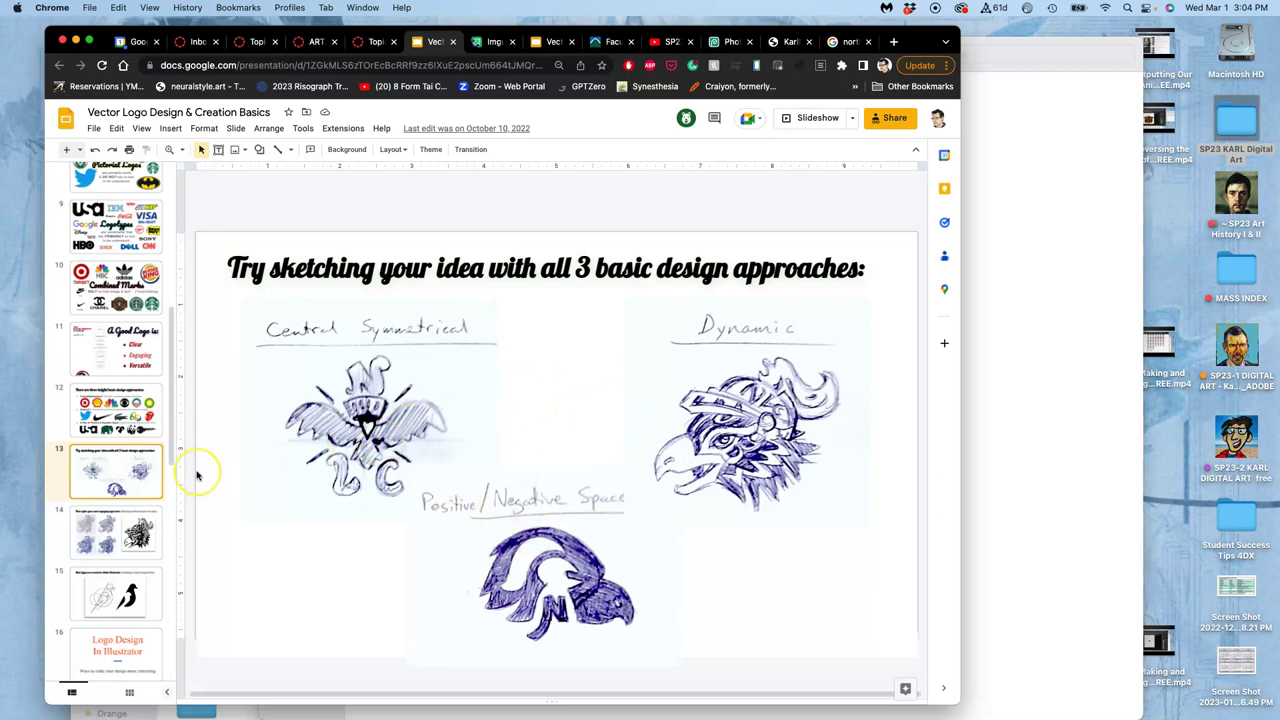
left_click(110, 537)
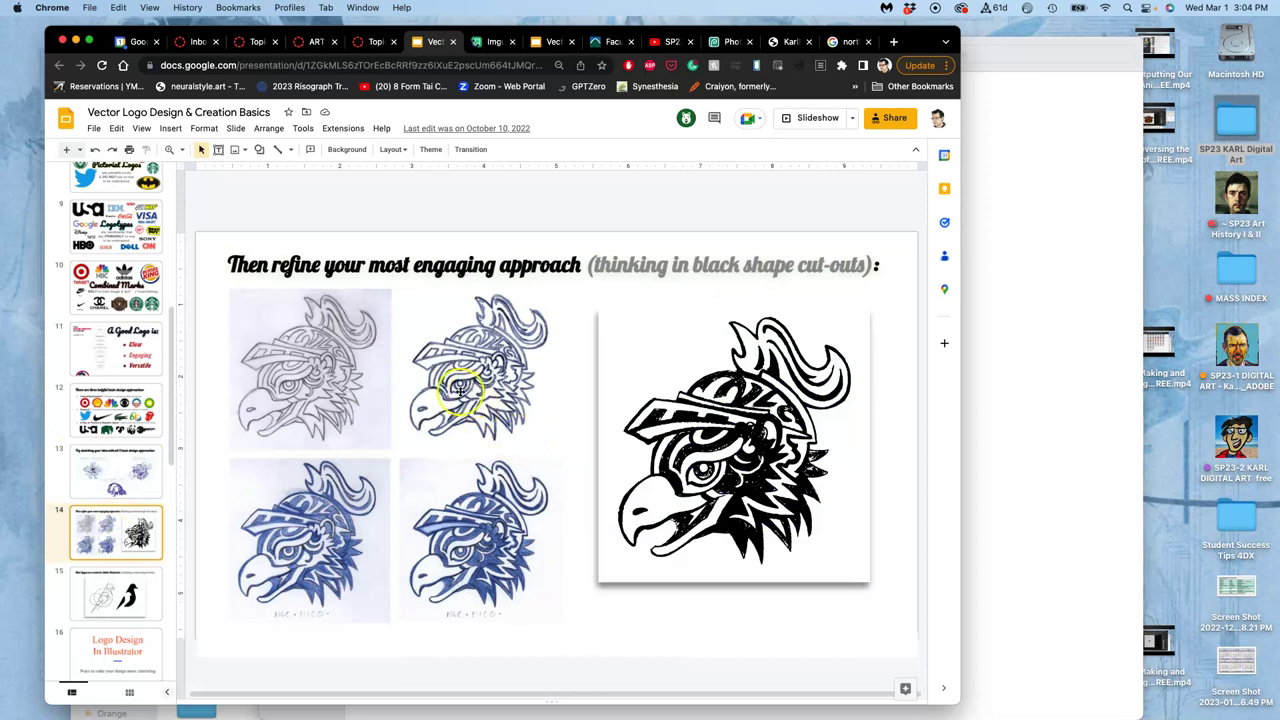
left_click(144, 476)
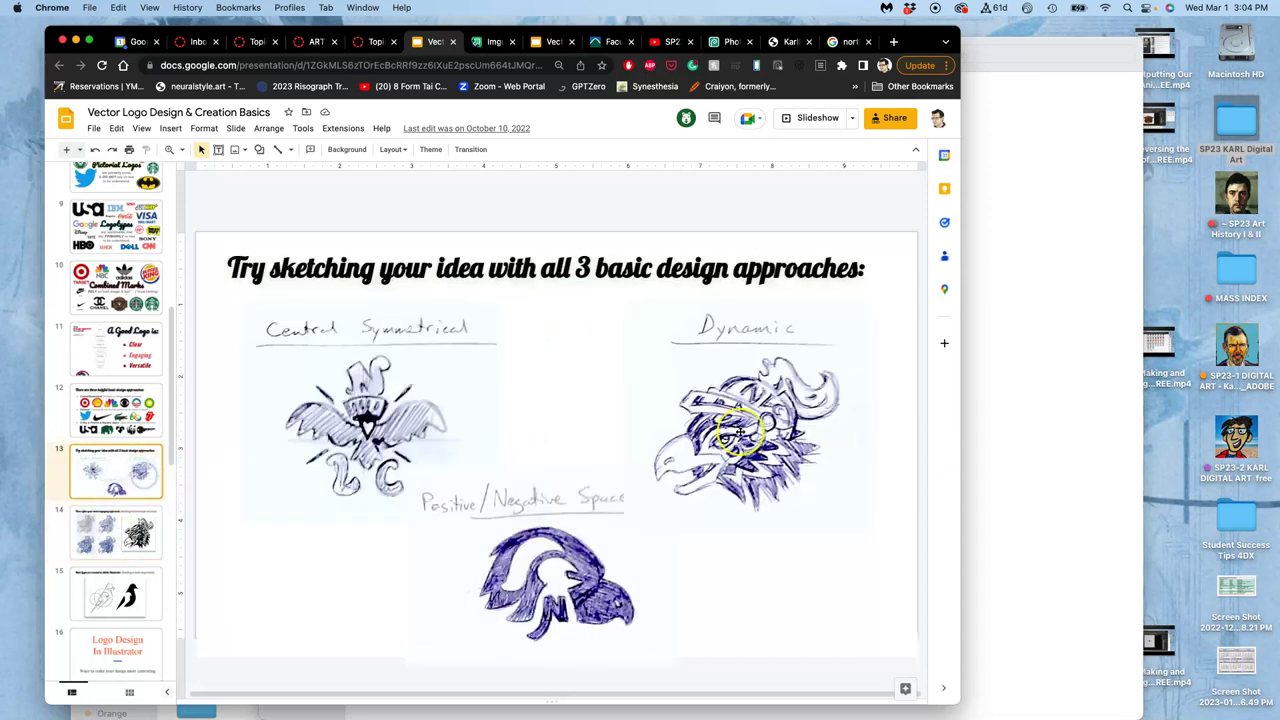
left_click(137, 522)
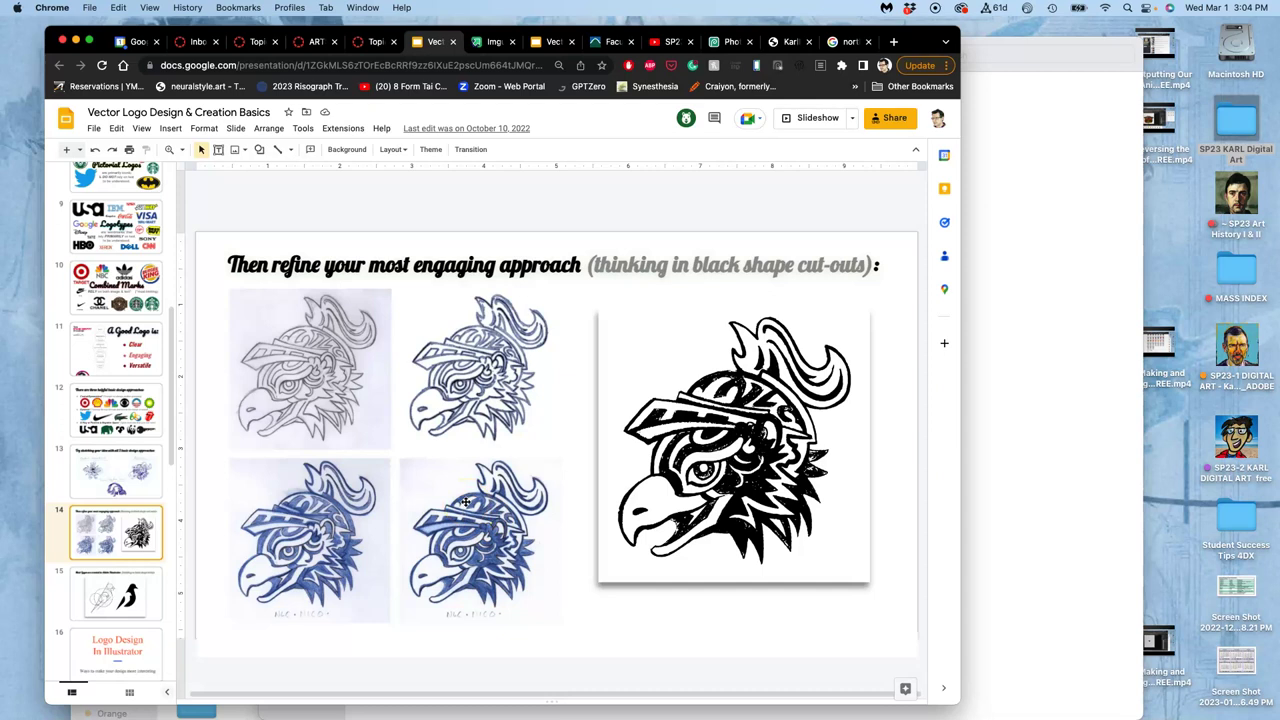
key("super+equal")
key("super+equal")
key("super+equal")
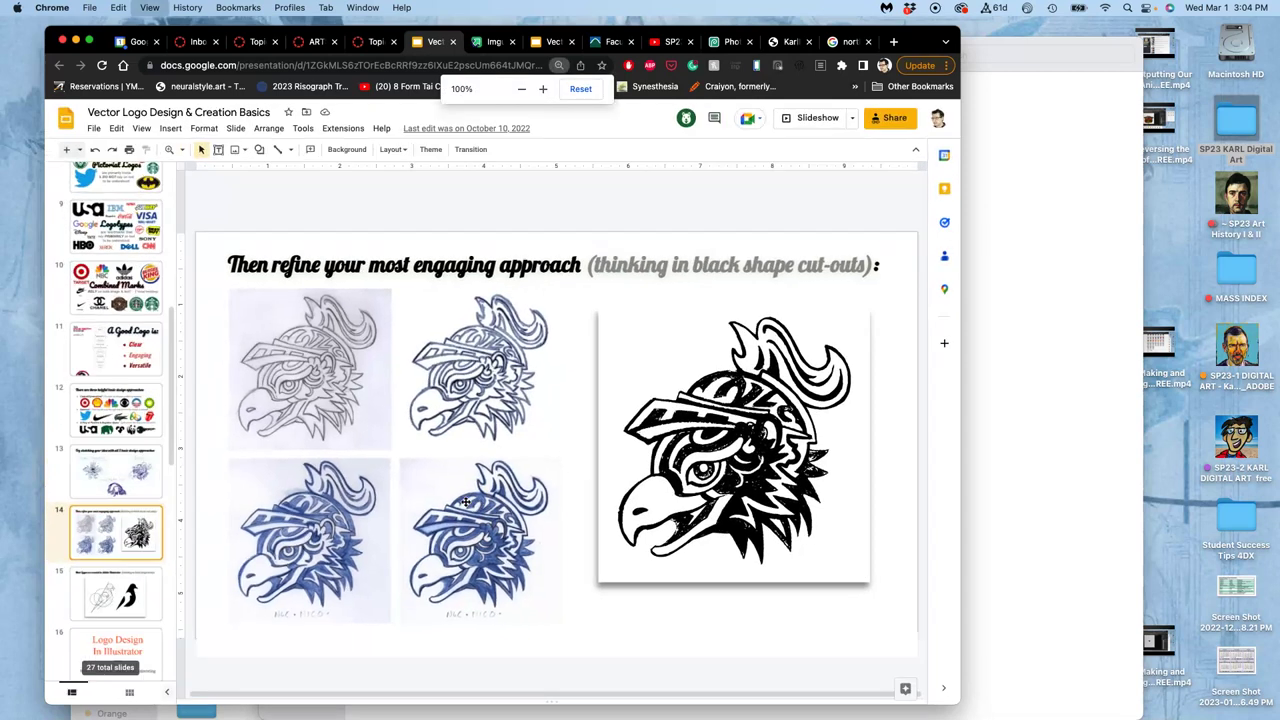
key("super+equal")
key("super+equal")
key("super+equal")
key("super+equal")
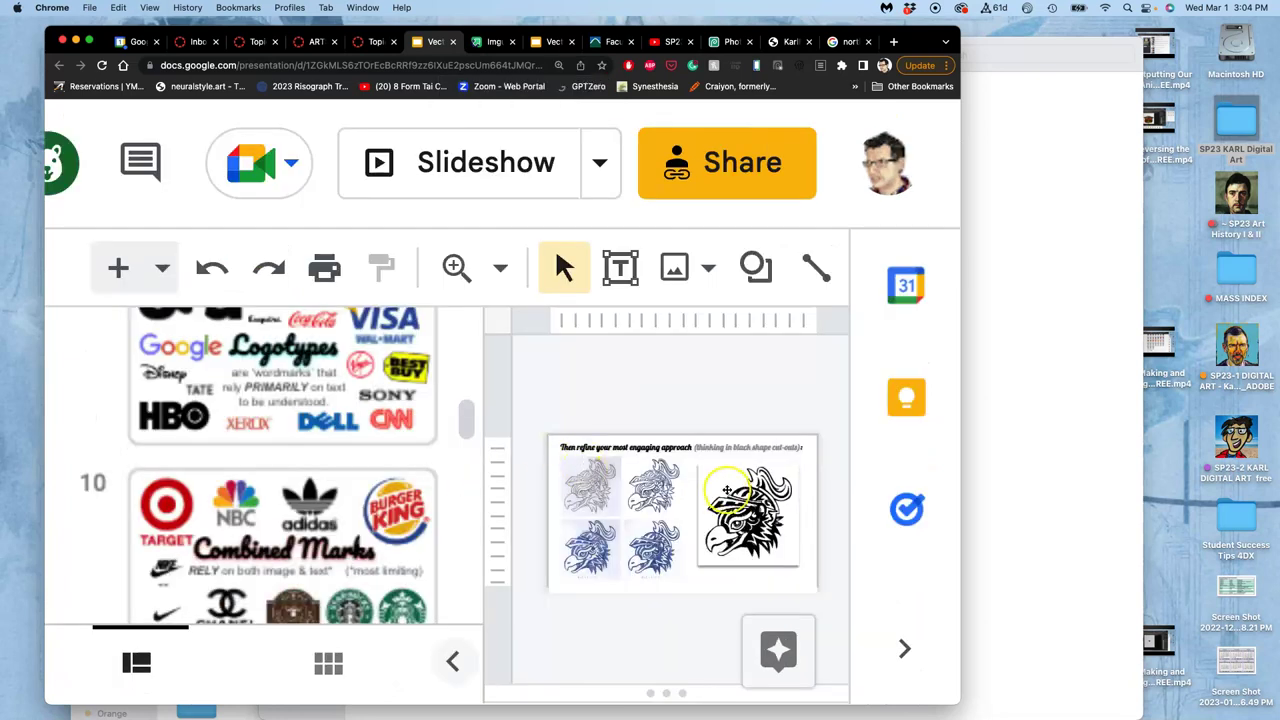
key("super+equal")
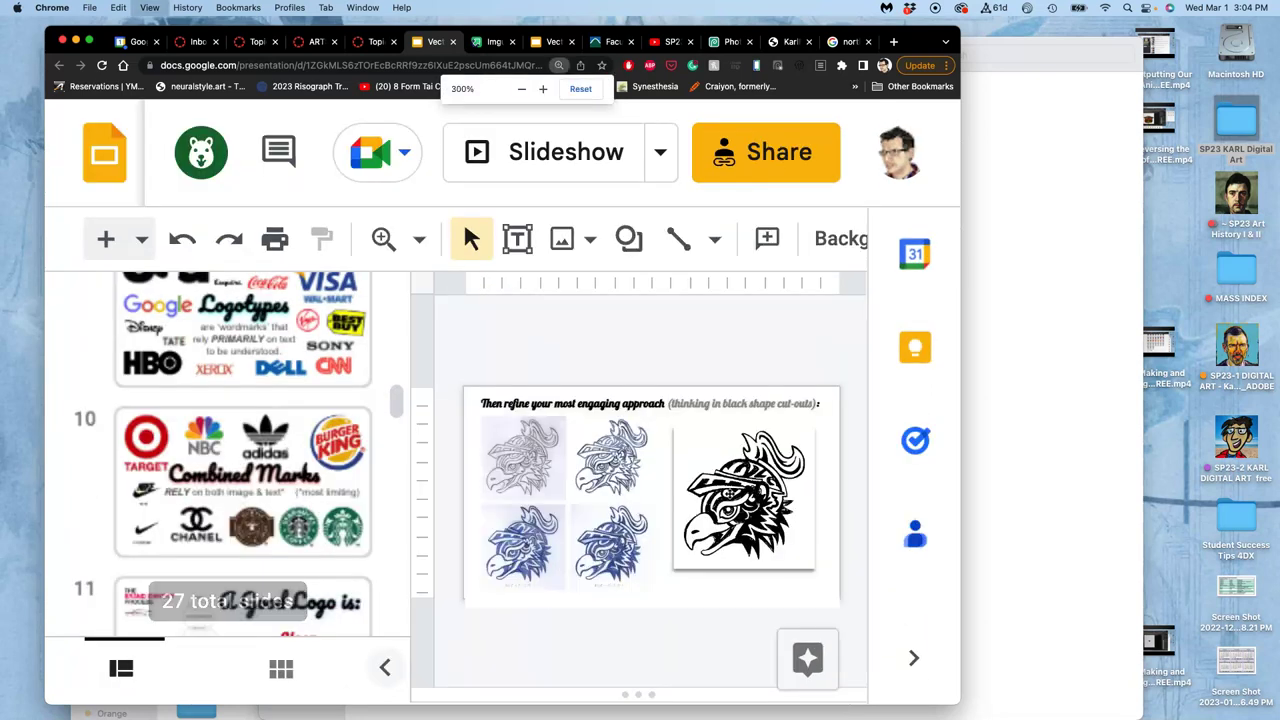
key("super+minus")
key("super+minus")
key("super+minus")
key("super+minus")
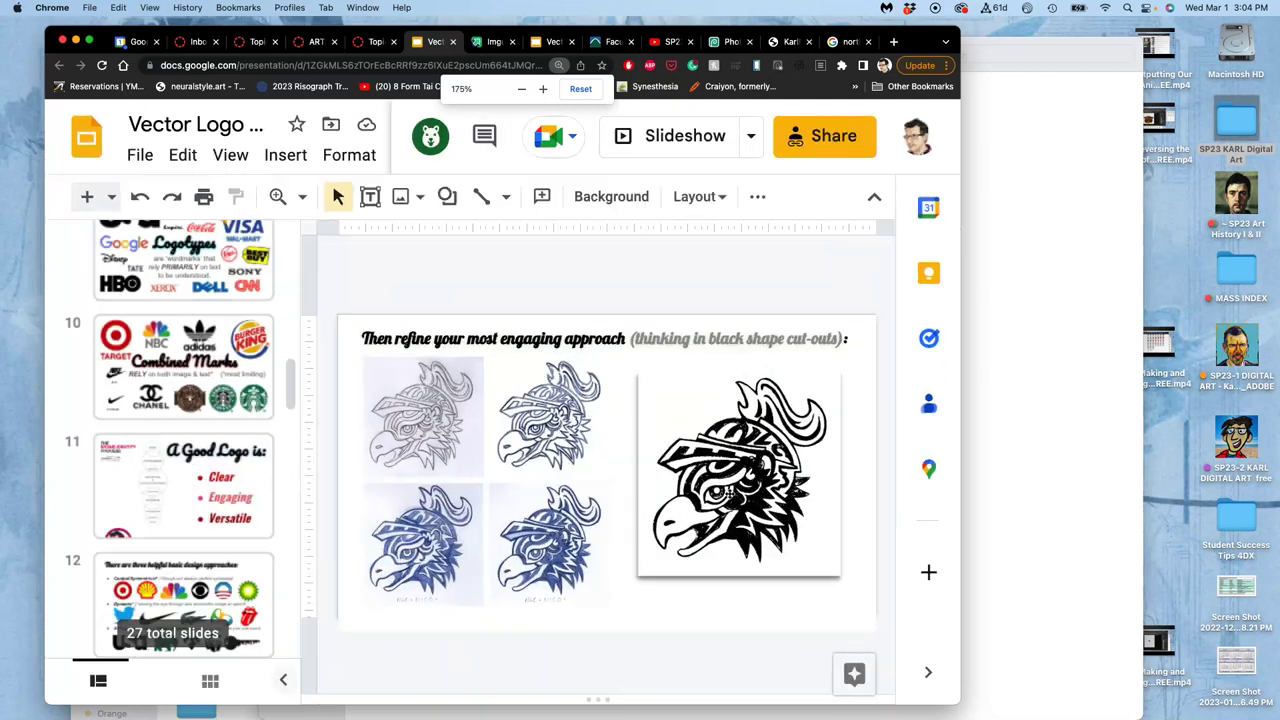
key("super+minus")
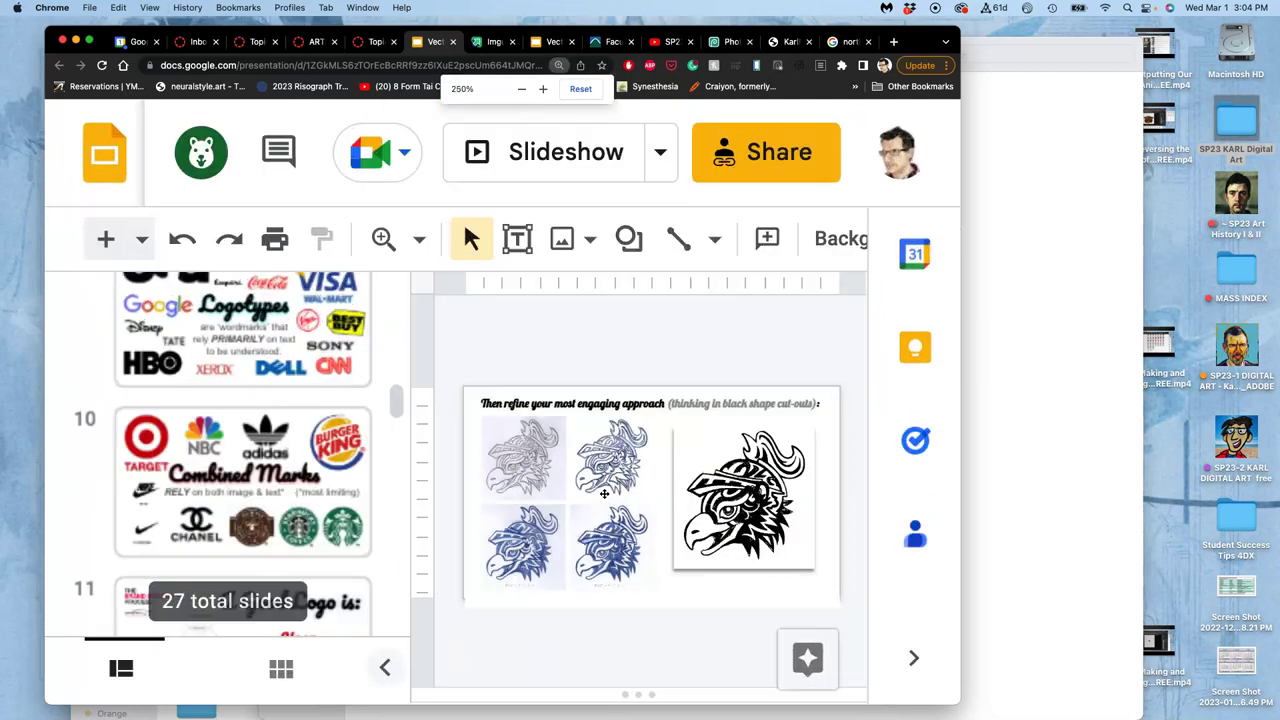
key("super+minus")
key("super+minus")
key("super+minus")
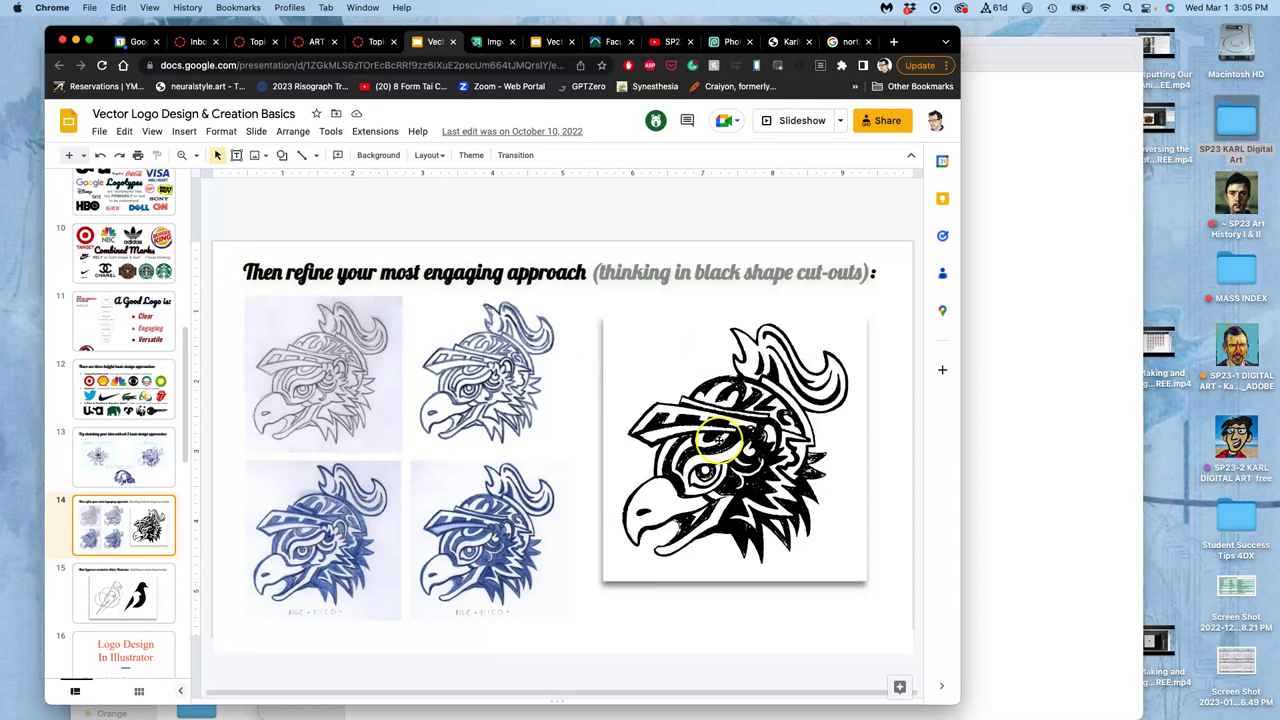
- Show slide 15, 'Most Logos are created in Adobe Illustrator'
left_click(117, 598)
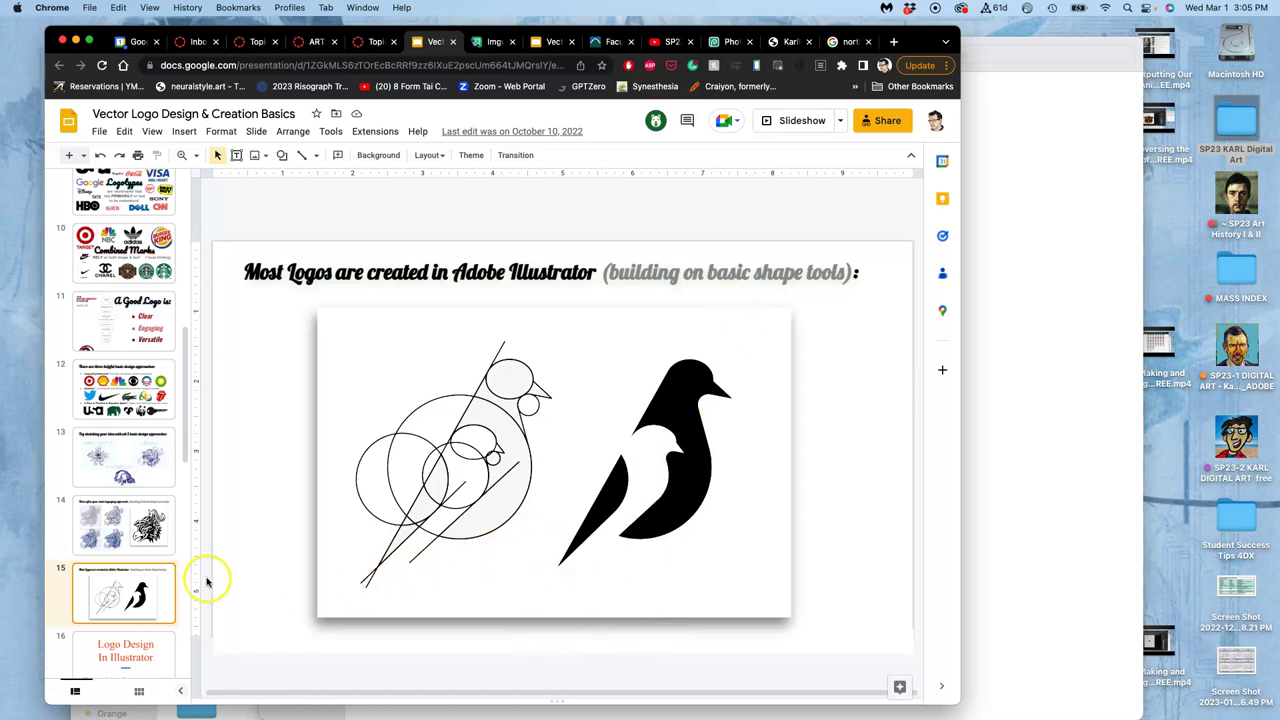
- Review the later Illustrator slides 16, 21, 20 and 19 on logo design tools
left_click(148, 650)
scroll(150, 640, "down", 10)
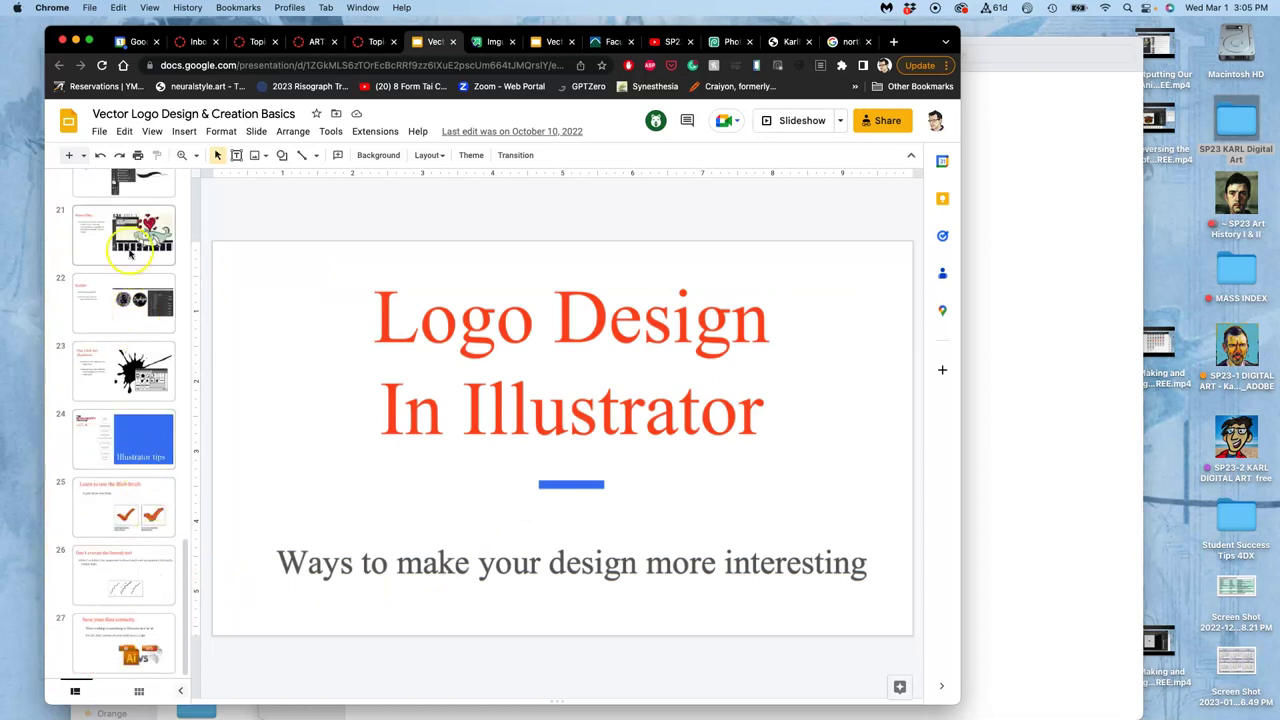
left_click(130, 225)
left_click(128, 190)
scroll(128, 200, "up", 2)
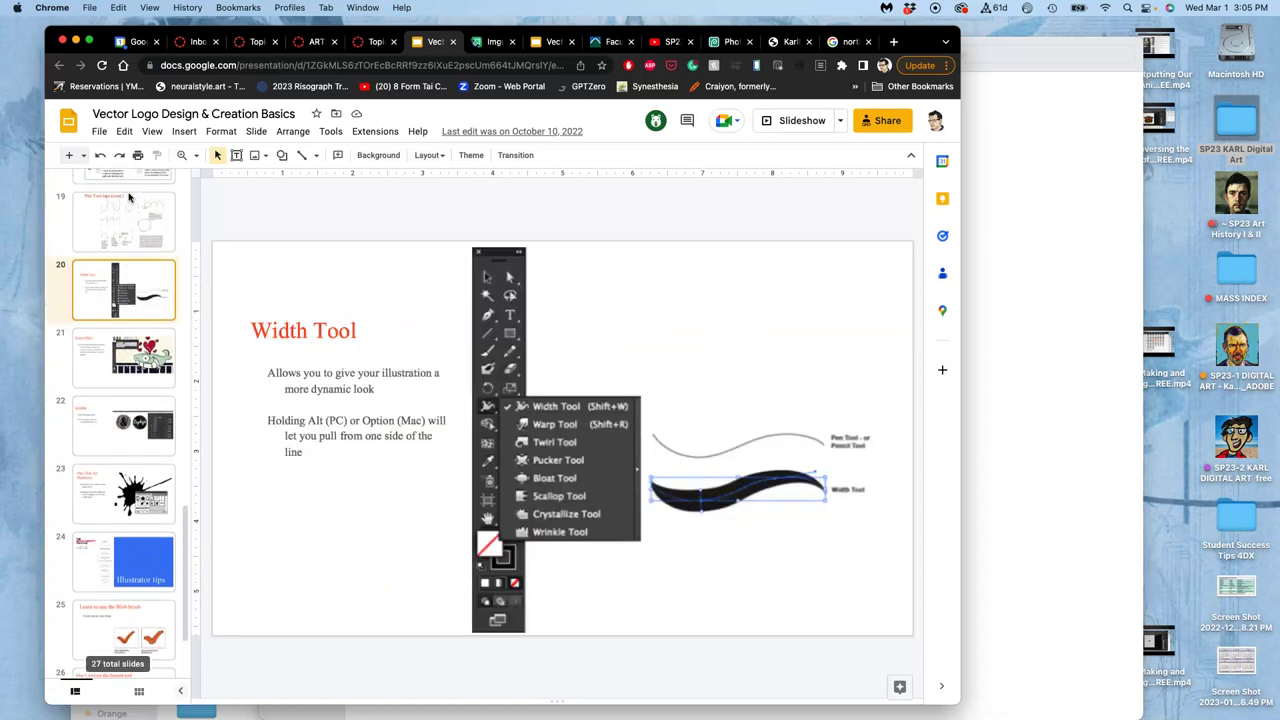
left_click(130, 222)
scroll(128, 222, "up", 1)
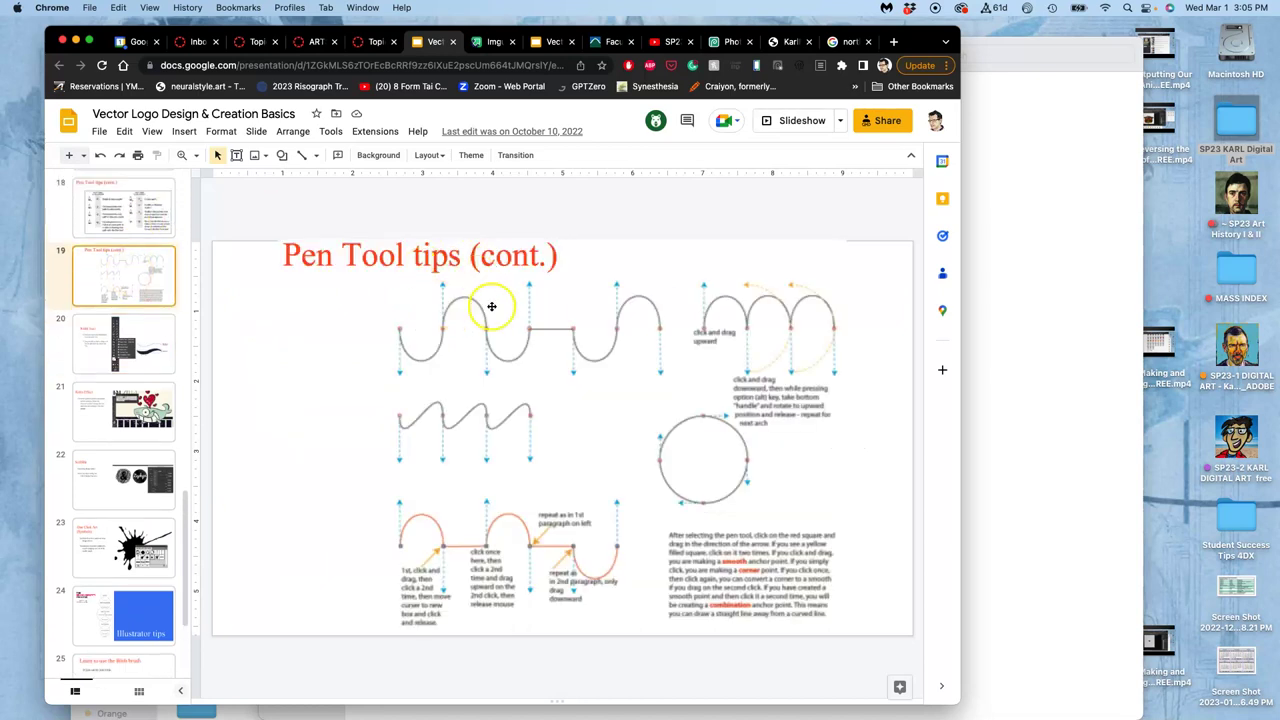
scroll(125, 400, "up", 15)
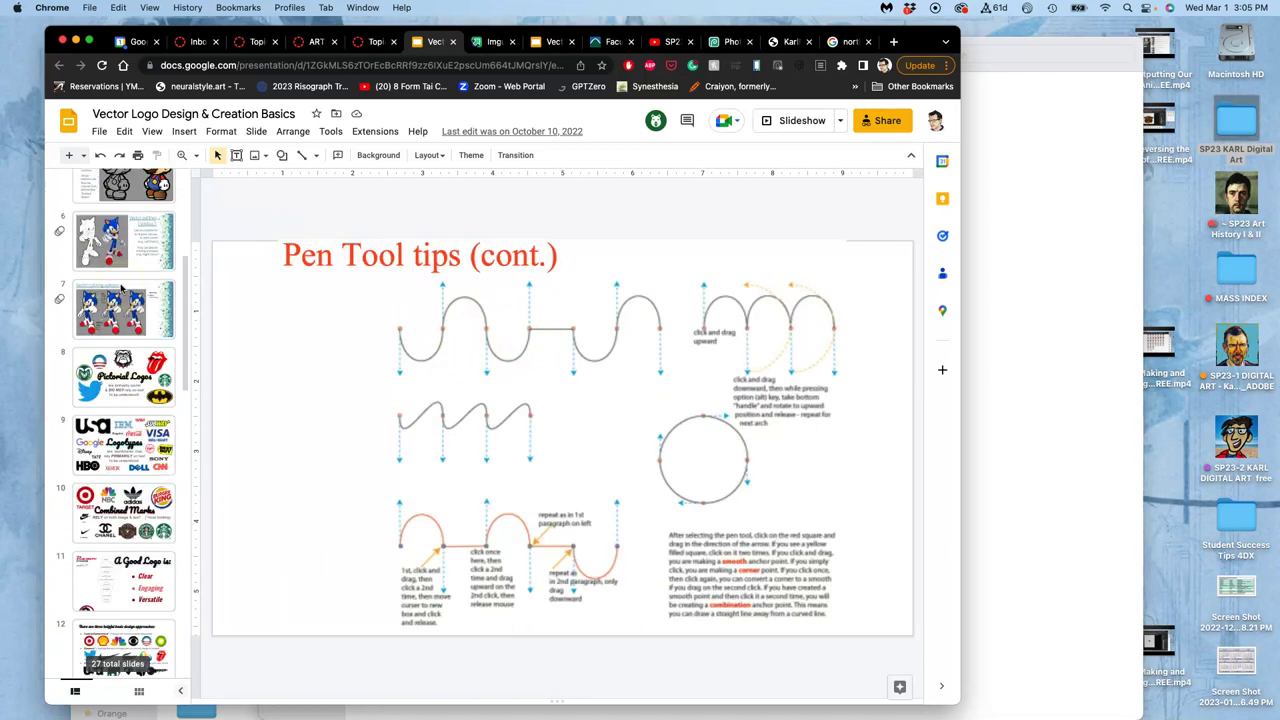
- Check the Canvas discussion, then return to the deck's slide 10, Combined Marks
left_click(380, 42)
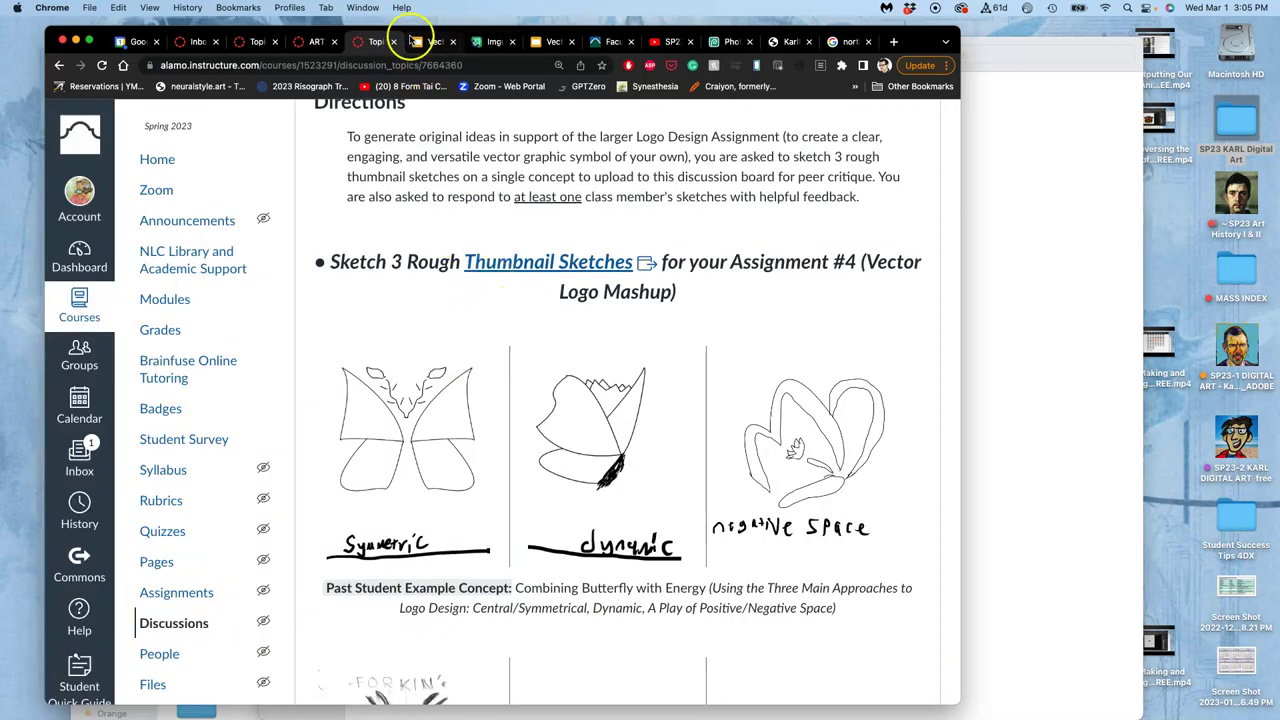
left_click(434, 41)
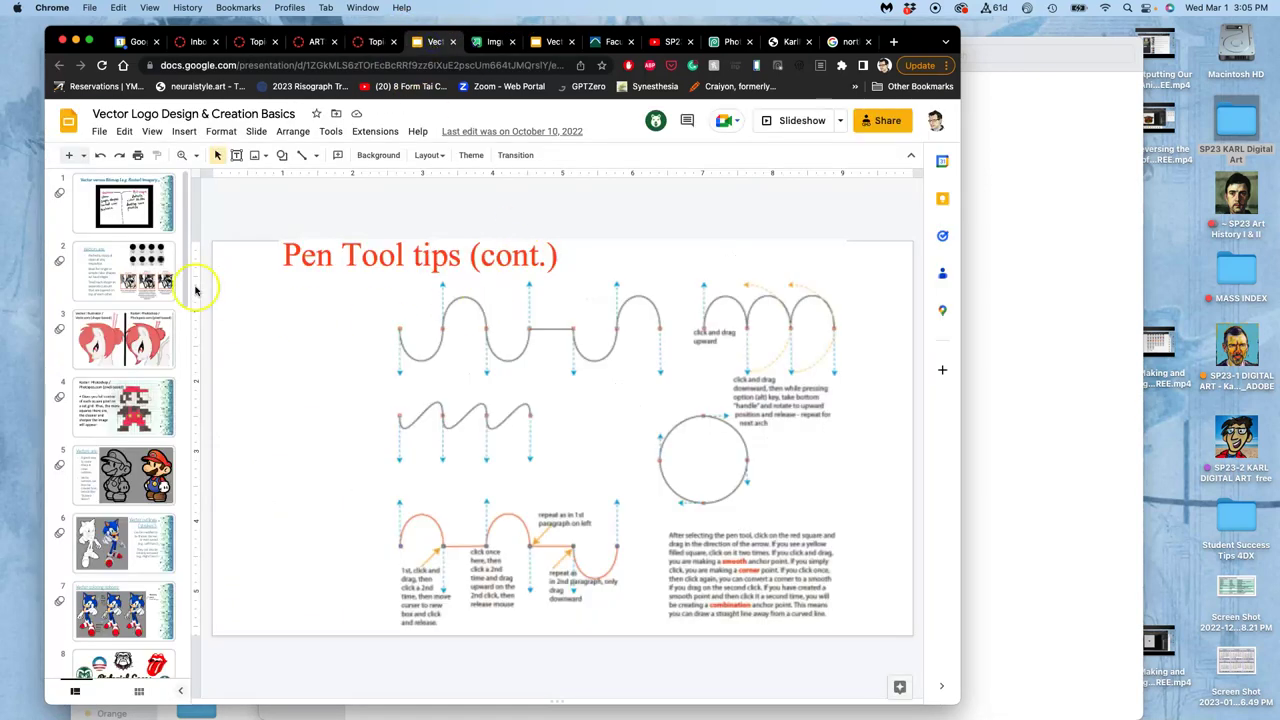
scroll(140, 294, "down", 5)
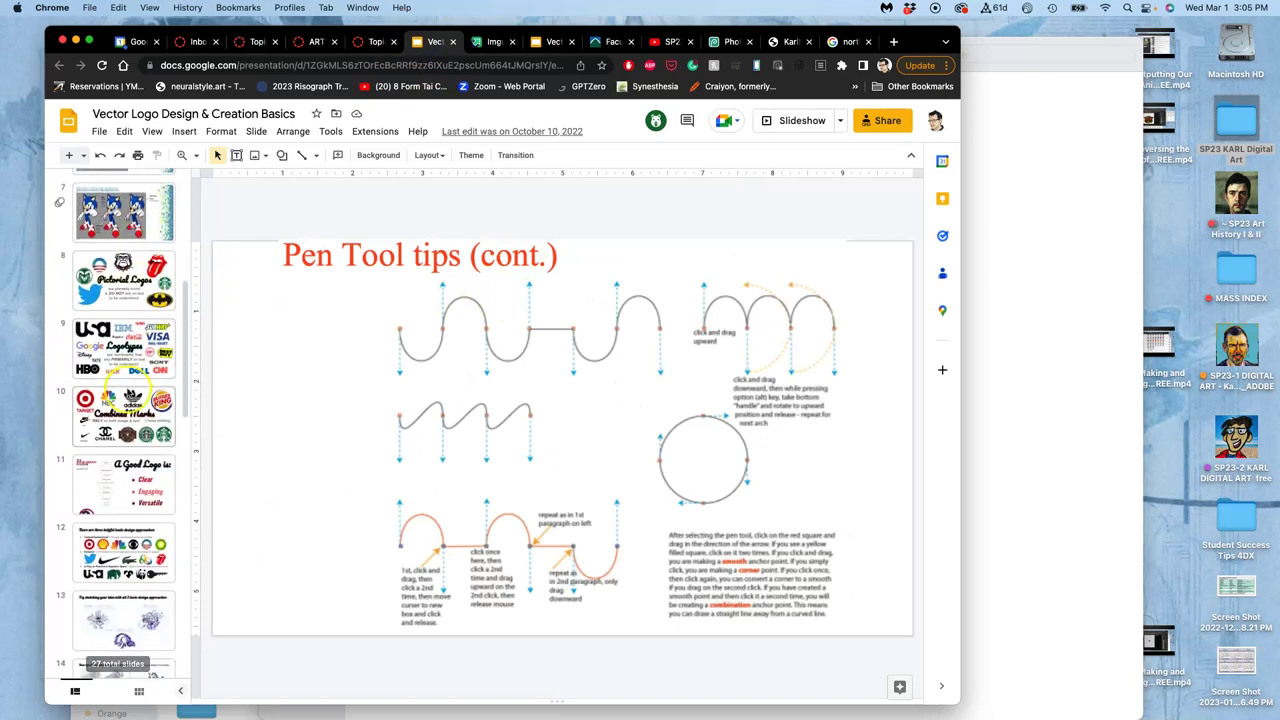
left_click(128, 404)
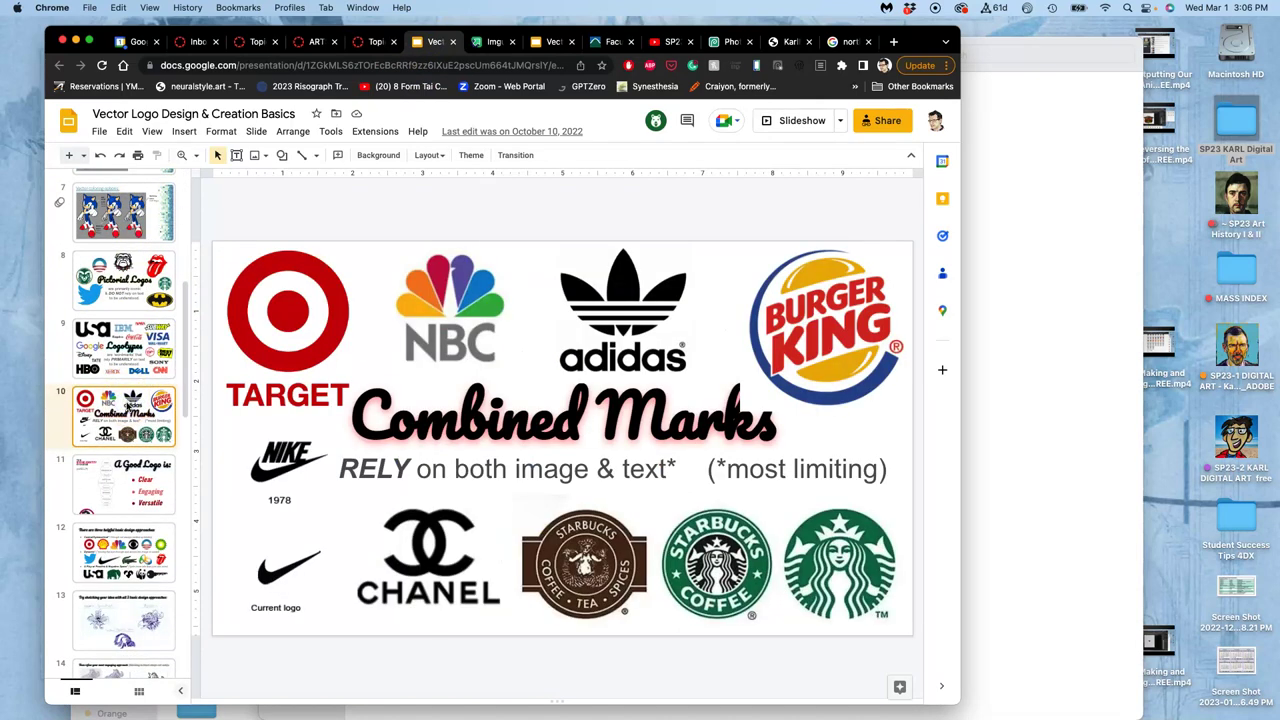
- Show slide 12 on three basic design approaches after revisiting slide 11, then shift the browser right
left_click(125, 566)
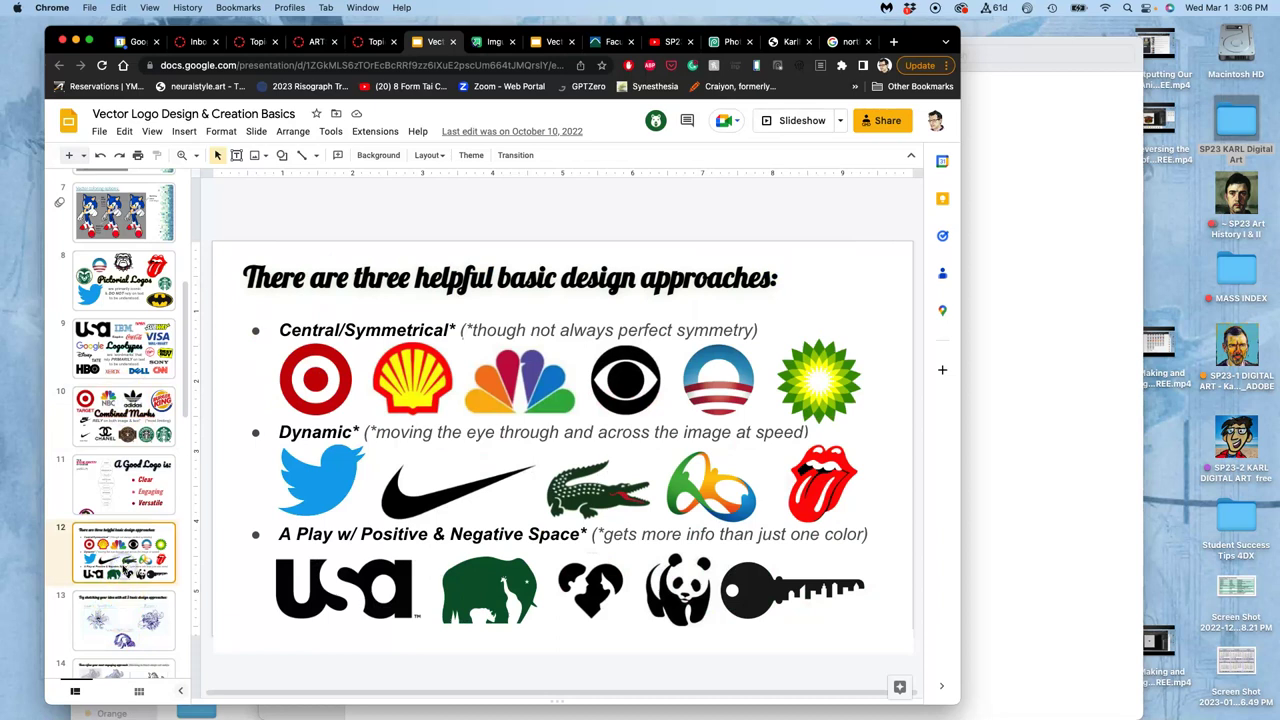
left_click(150, 500)
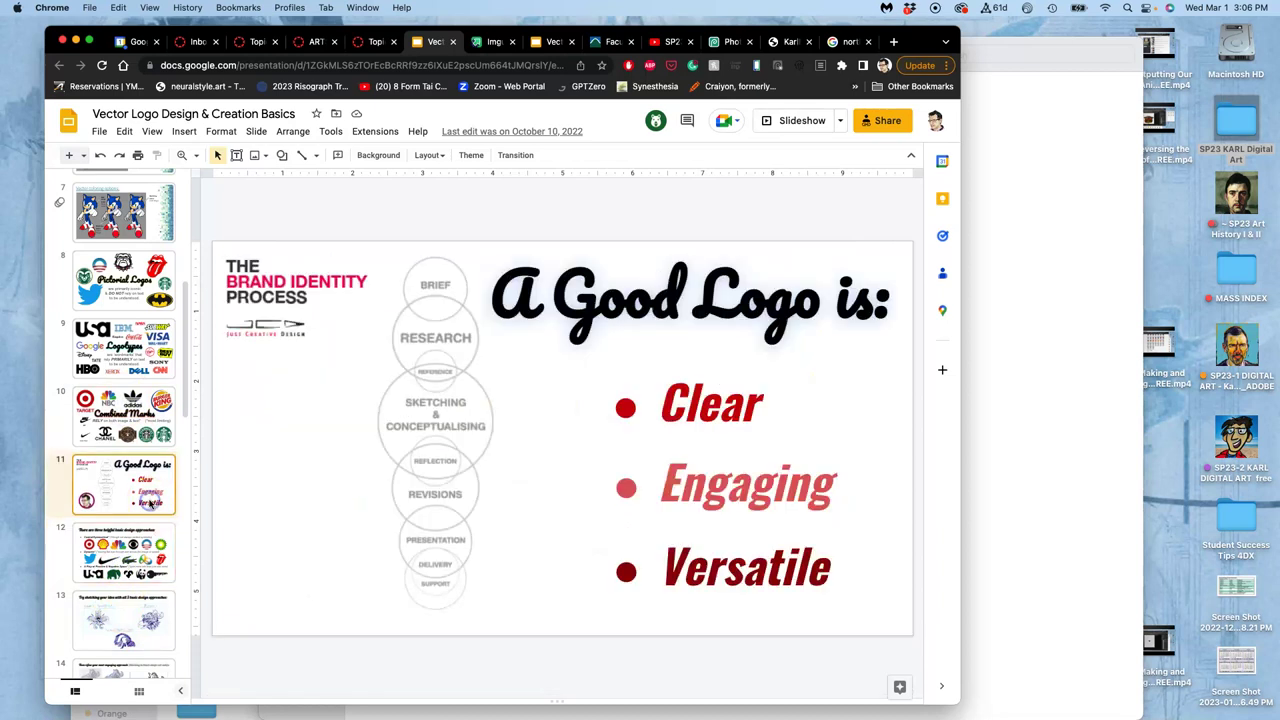
left_click(145, 572)
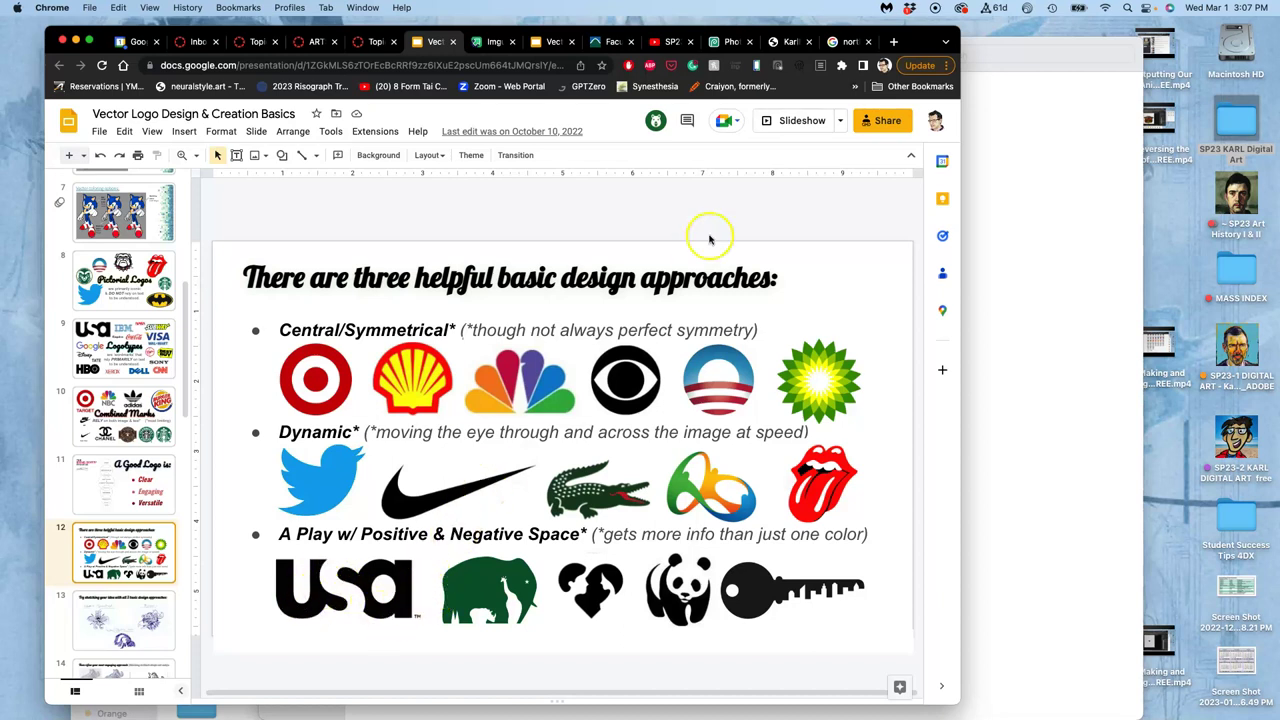
left_click_drag(918, 38, 1050, 35)
- Search Google in a new tab for 'san antonio zoo Z sticker'
left_click(1025, 38)
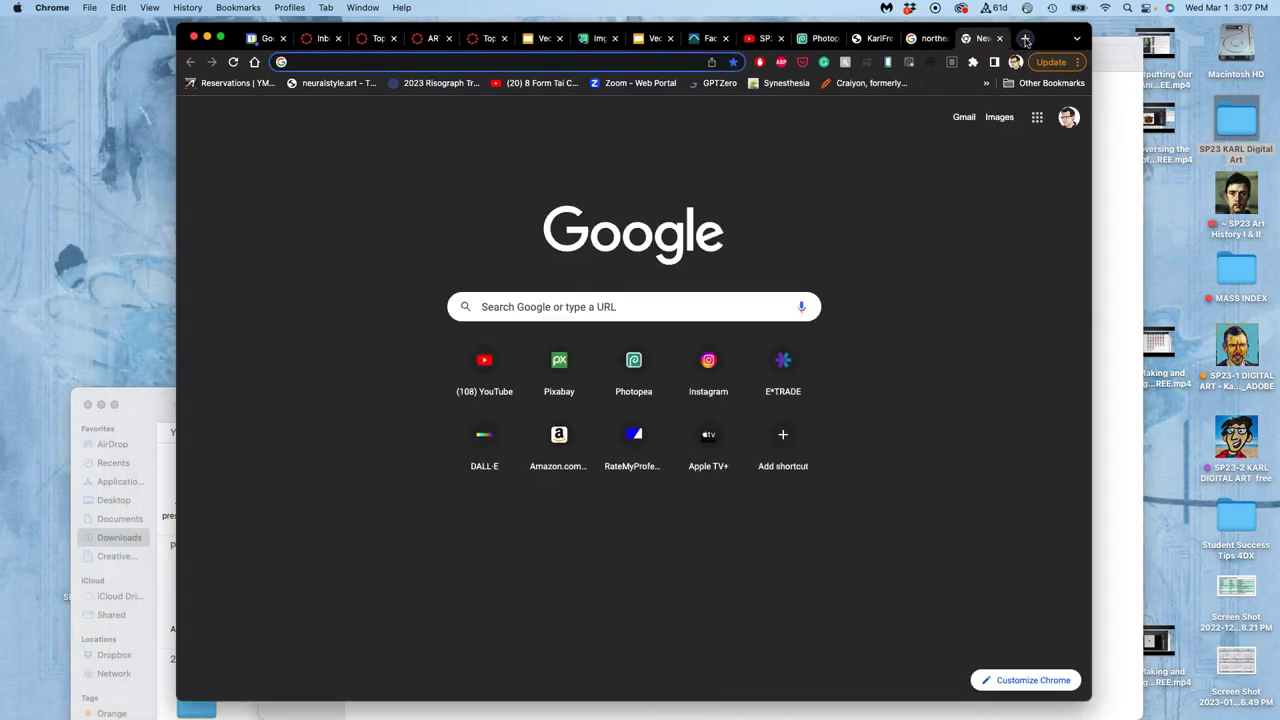
type("san antoni")
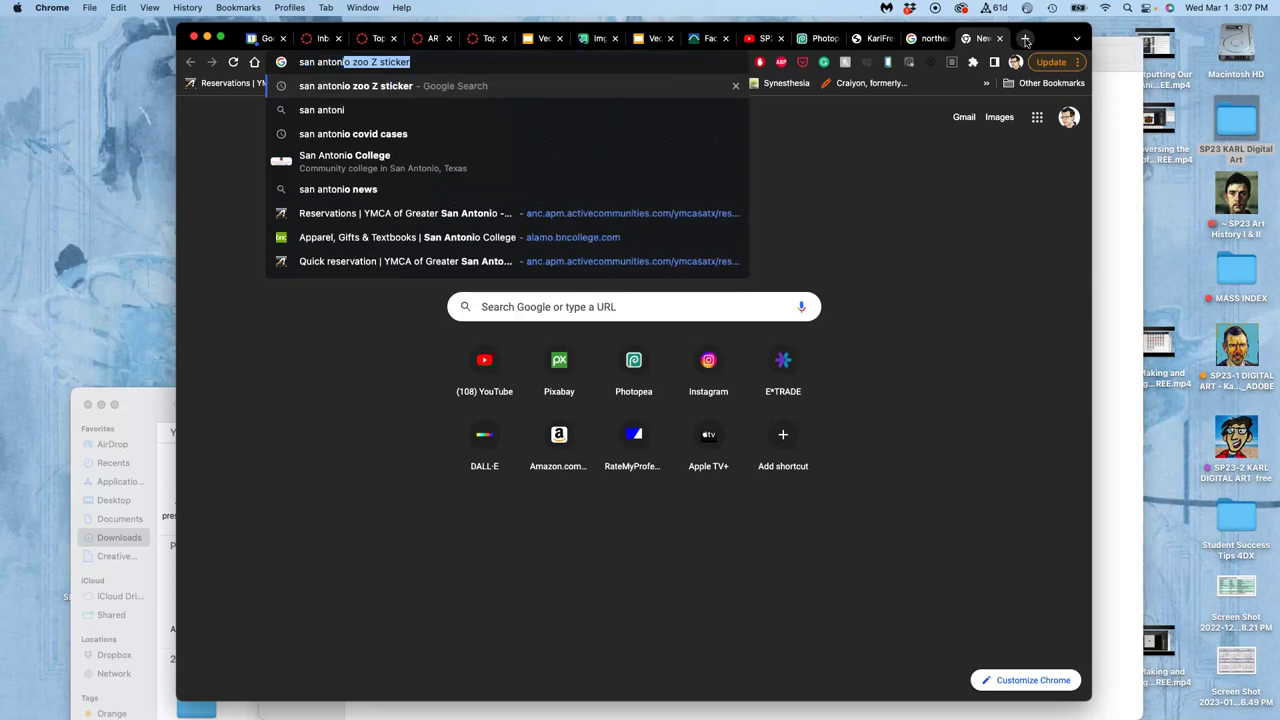
type("o zoo")
key("Return")
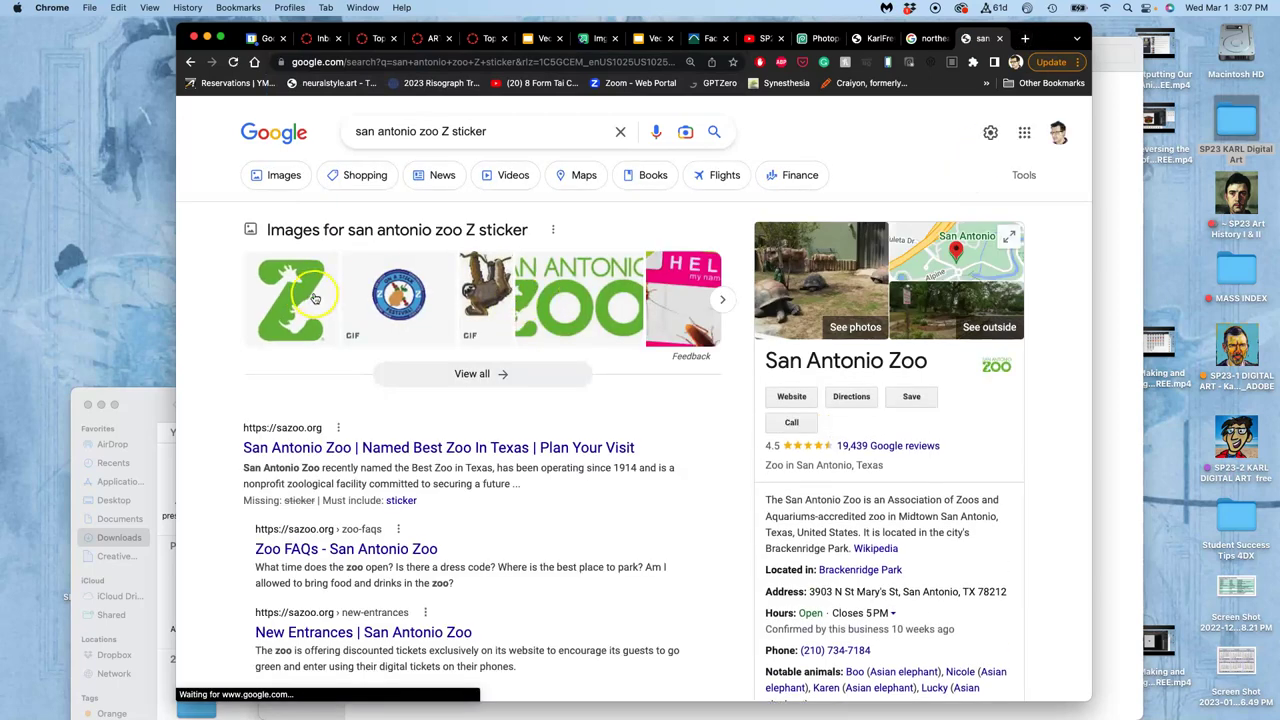
- Preview the green Z logo, zoo wordmarks, Wood Agency logo and the sloth sticker GIF
left_click(310, 295)
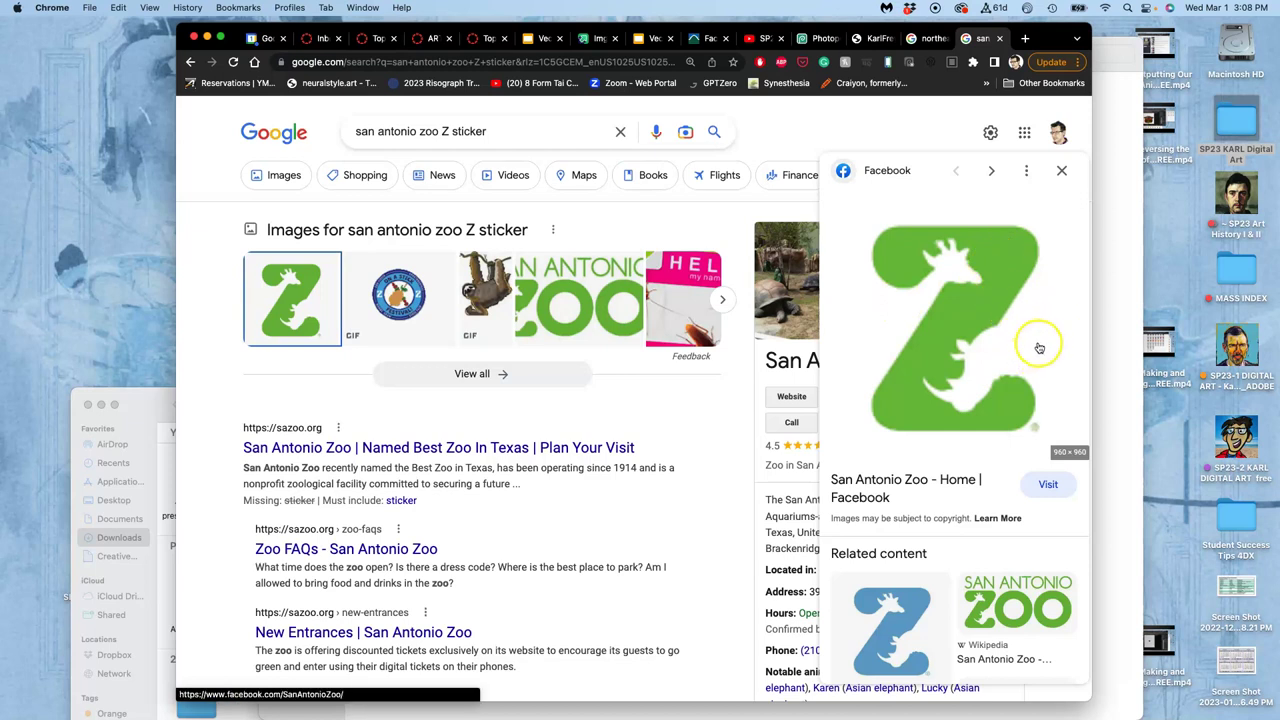
left_click(560, 300)
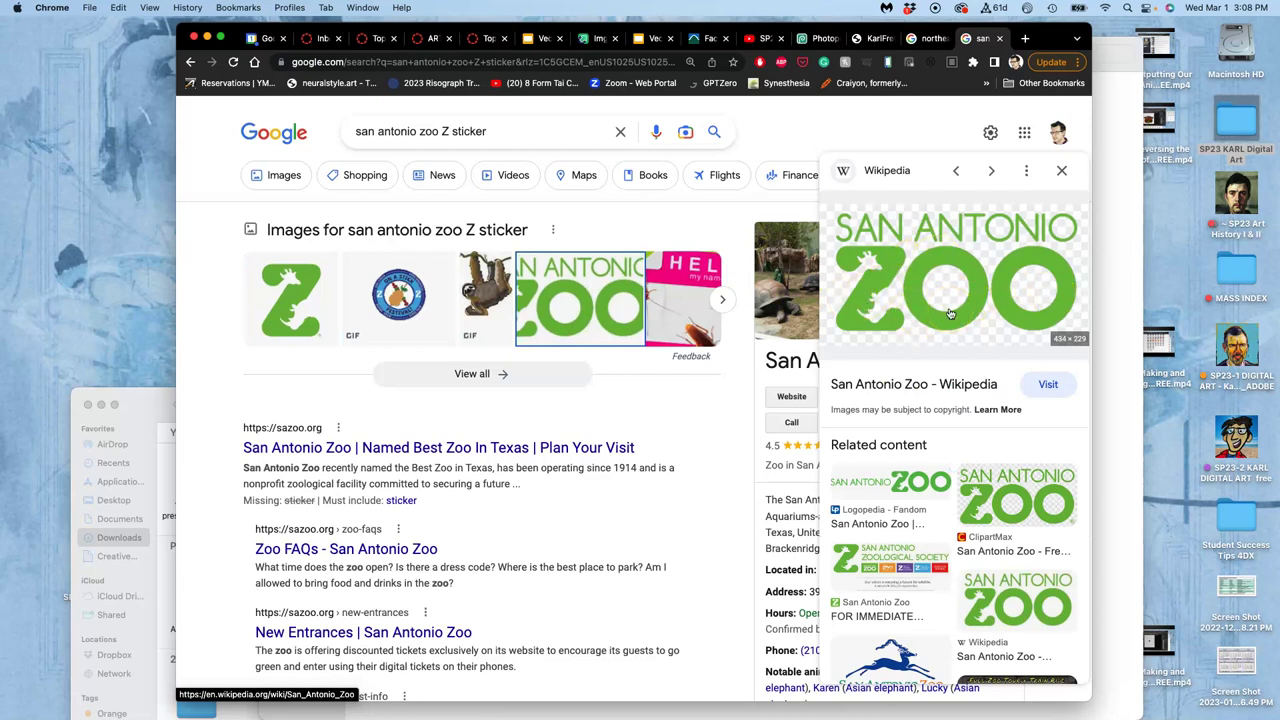
left_click(890, 652)
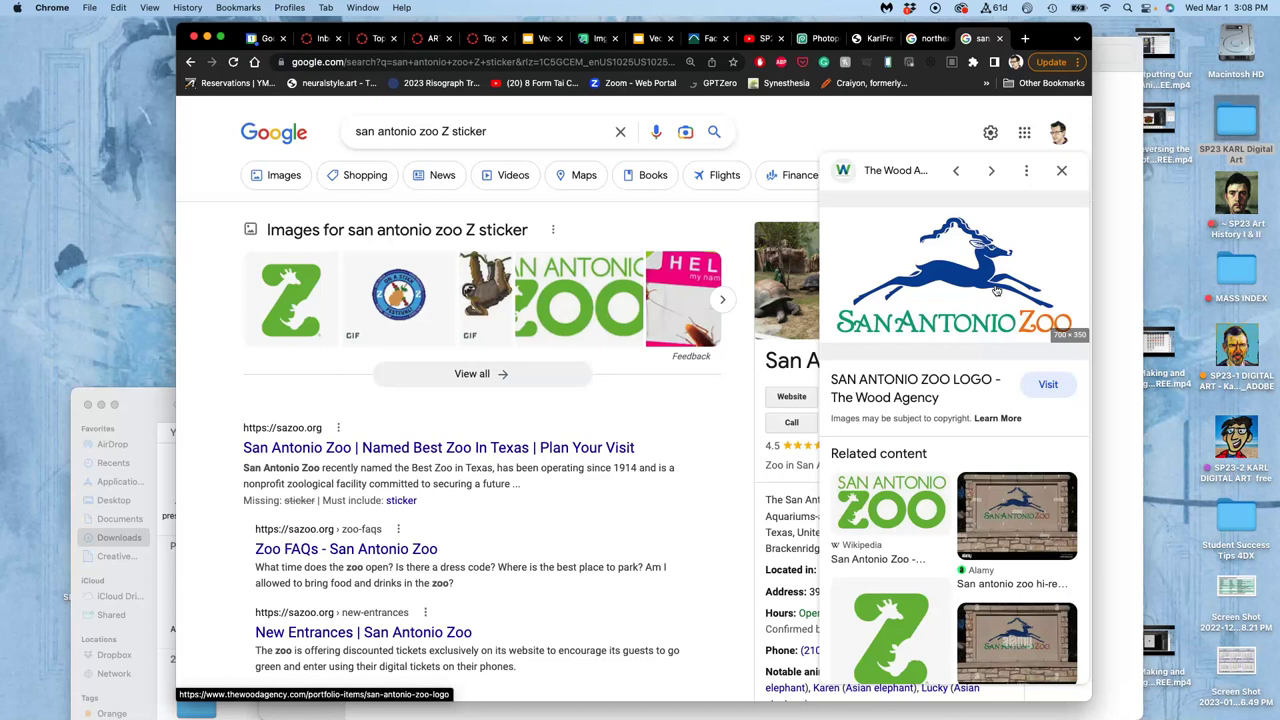
left_click(572, 300)
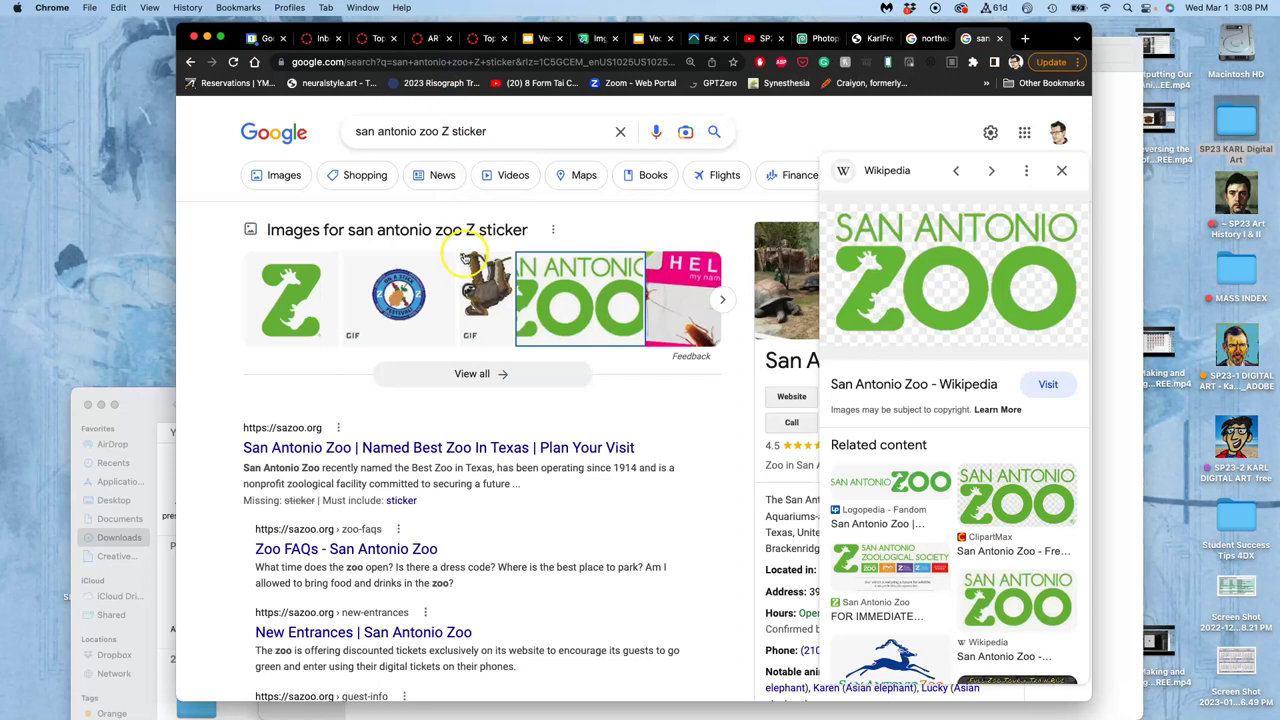
left_click(472, 272)
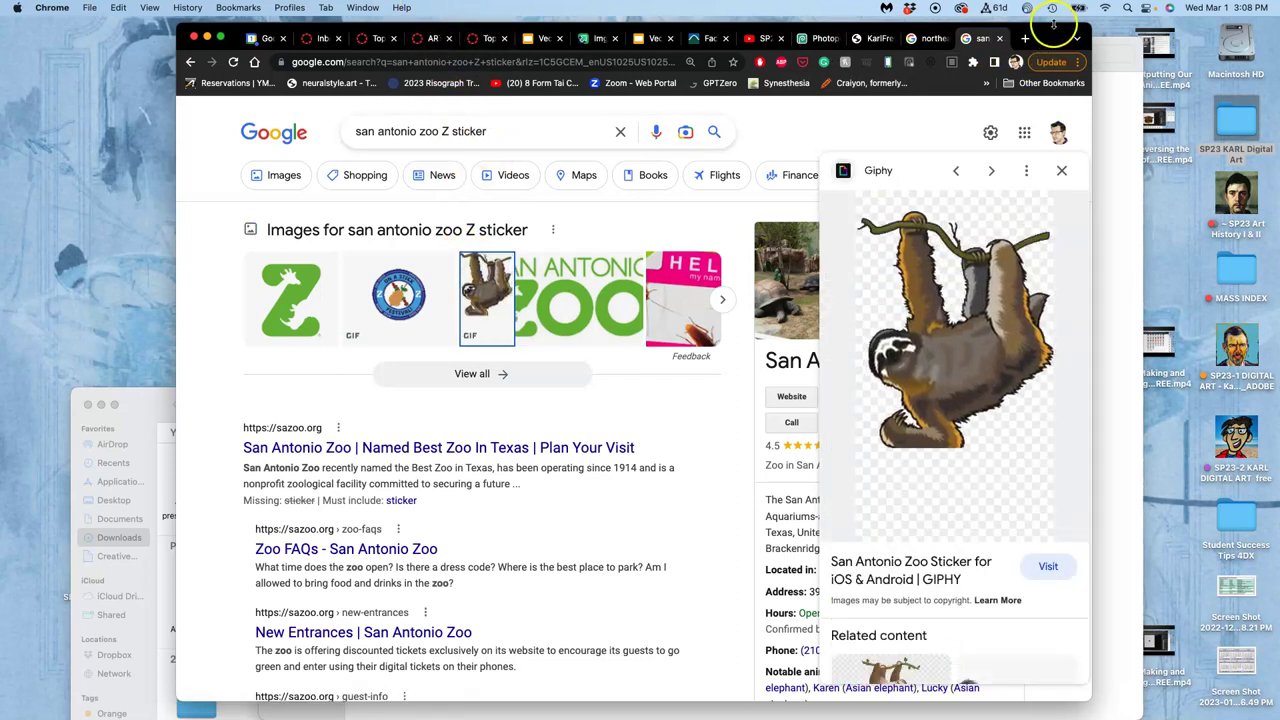
left_click_drag(1053, 26, 1050, 87)
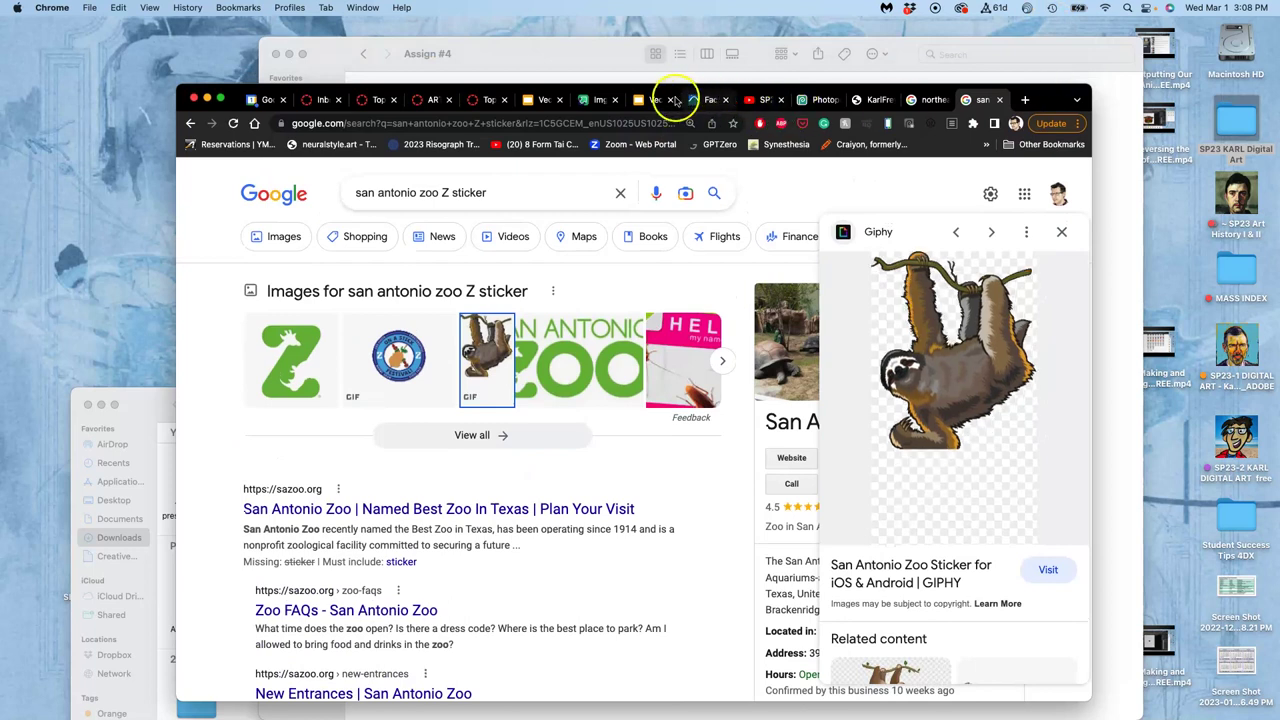
- Bring the Canvas Thumbnail Sketches discussion forward and call up options for its Thumbnail Sketches link
left_click(548, 100)
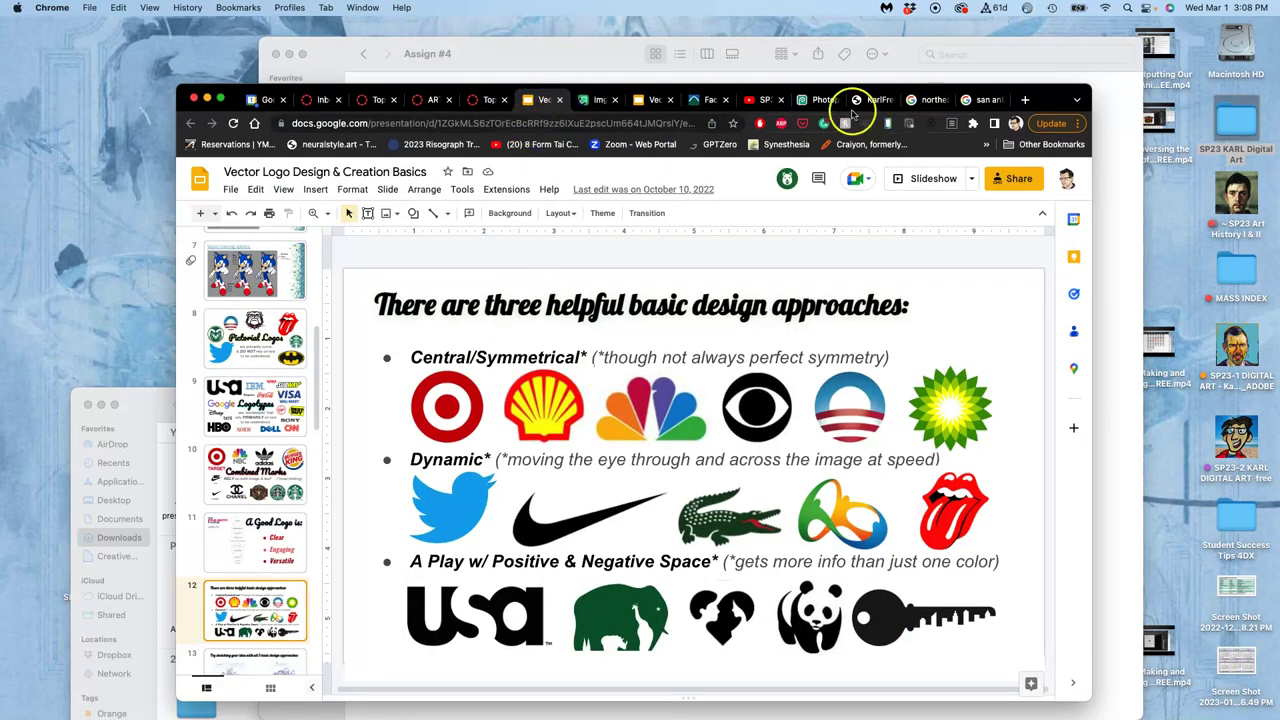
left_click(489, 100)
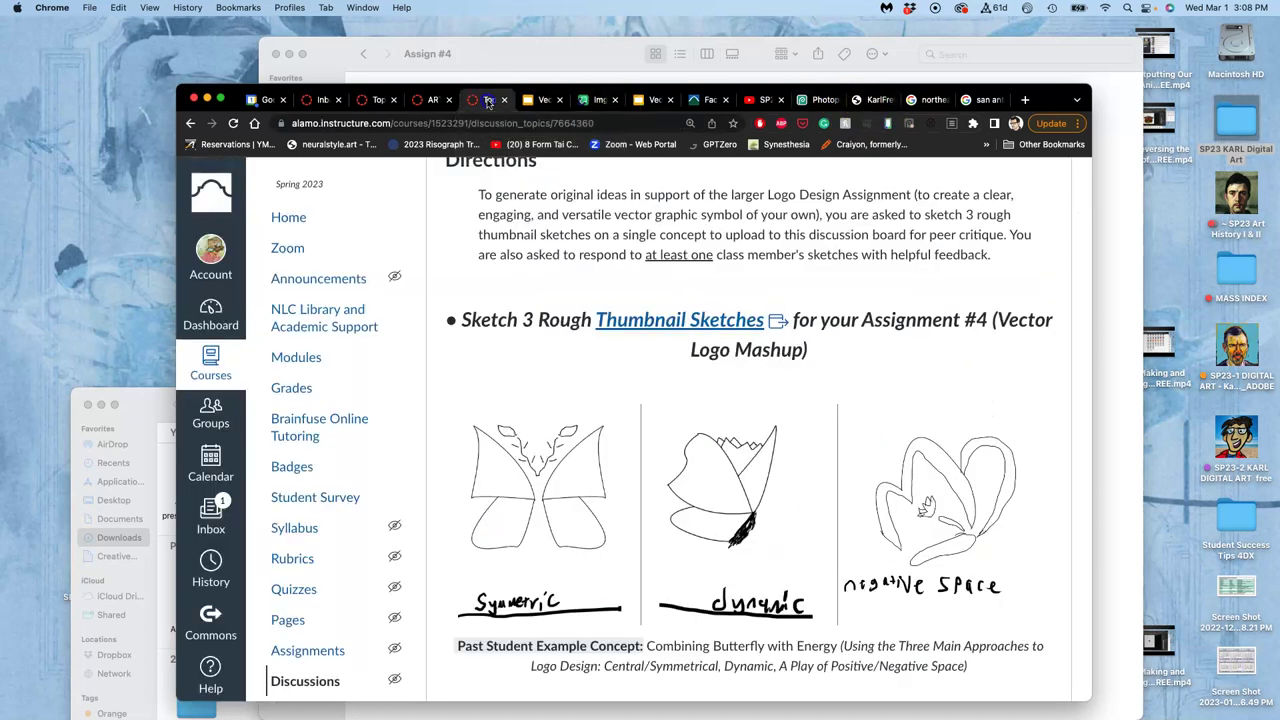
scroll(645, 320, "down", 2)
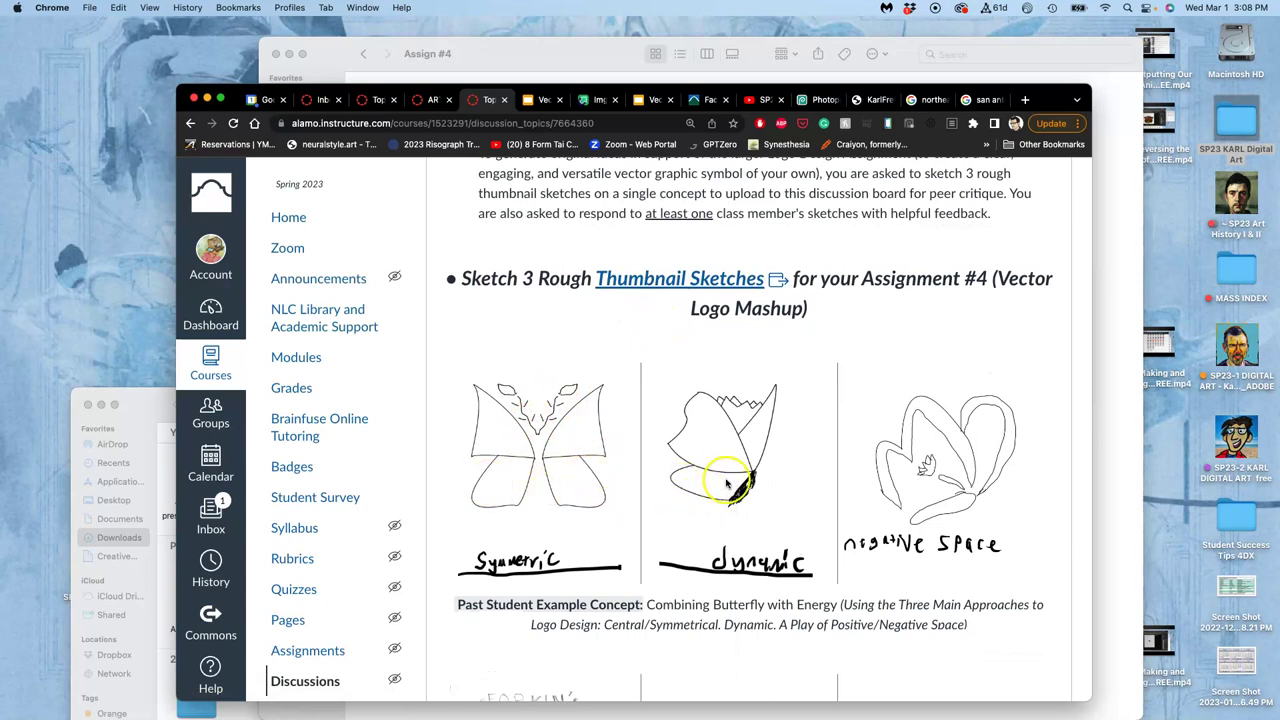
right_click(668, 282)
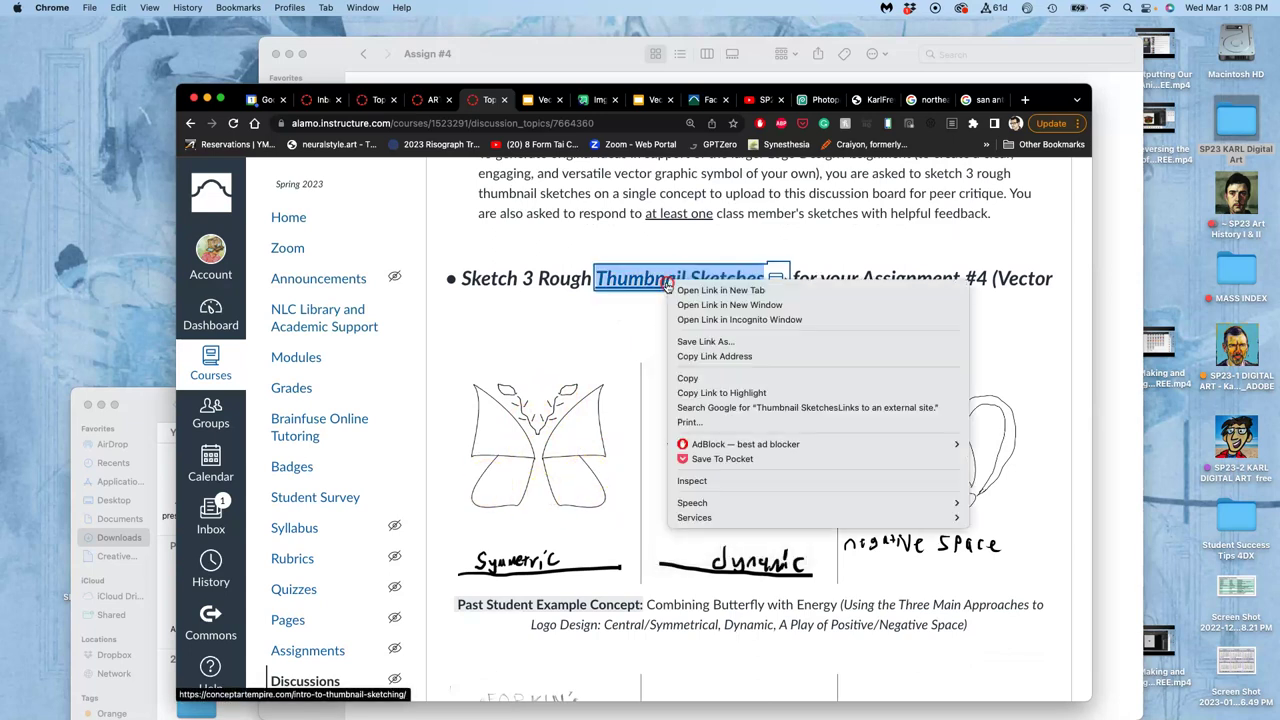
left_click(700, 290)
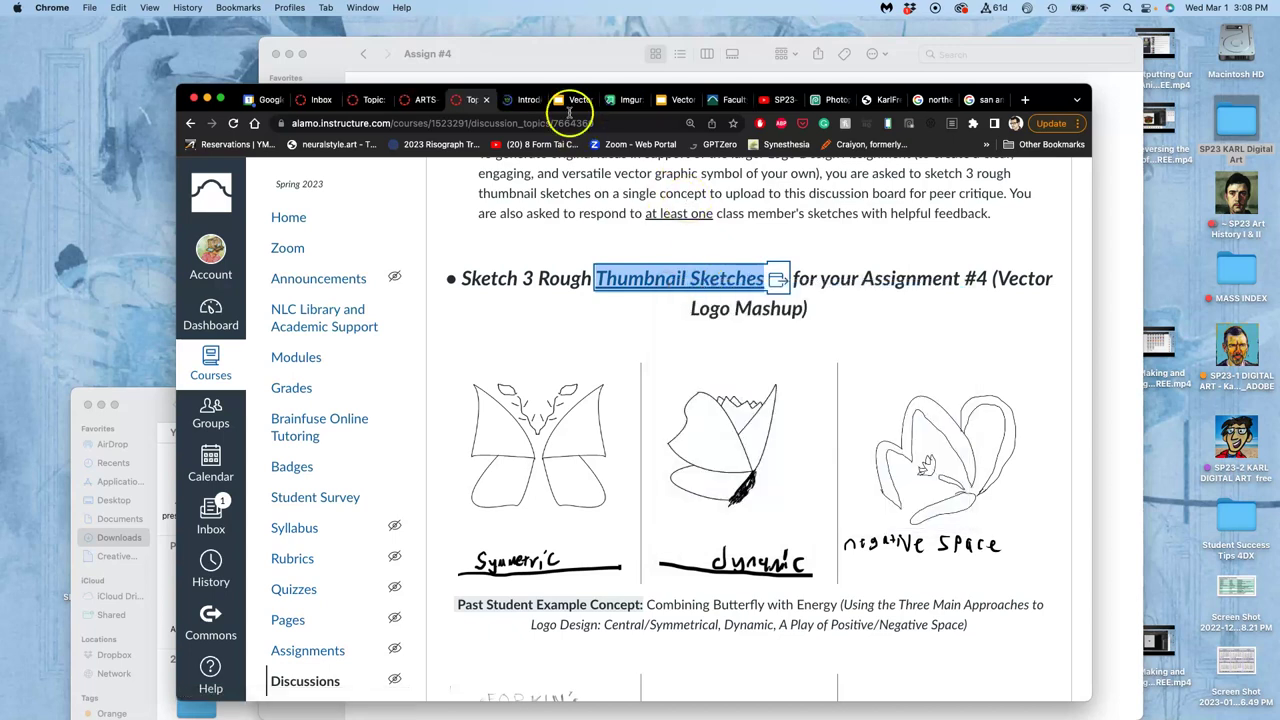
left_click(527, 101)
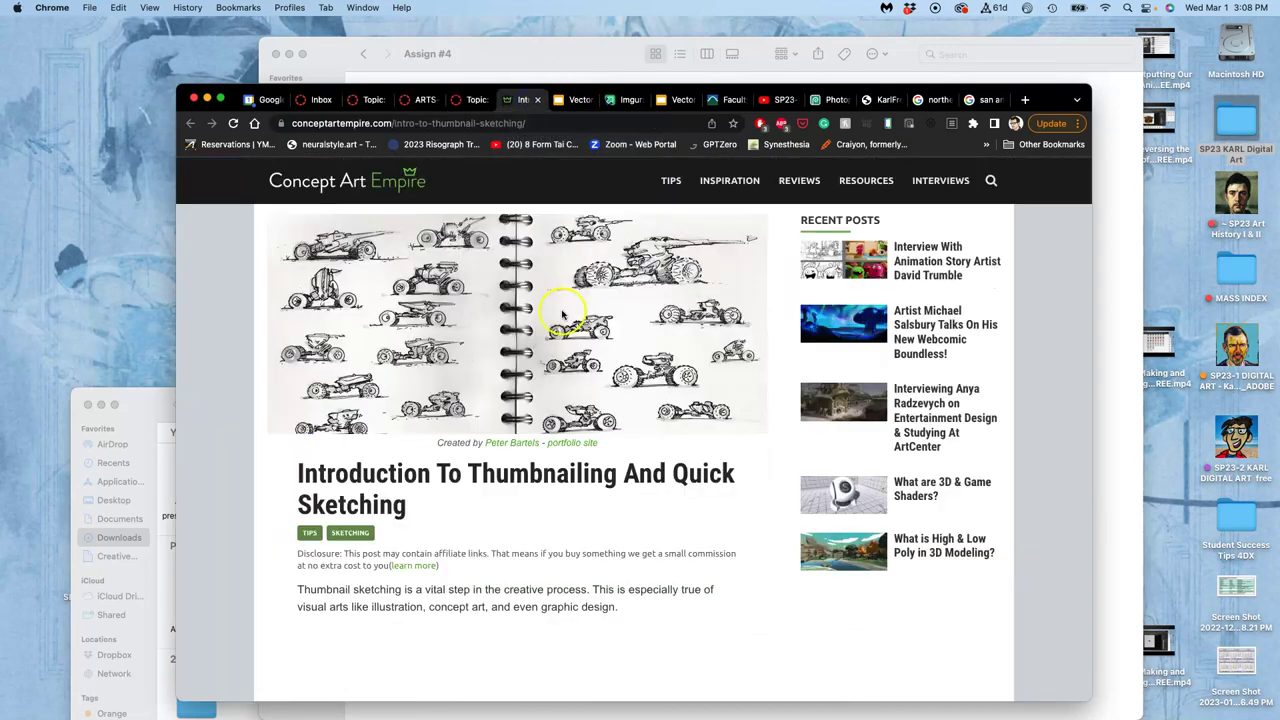
scroll(550, 425, "down", 5)
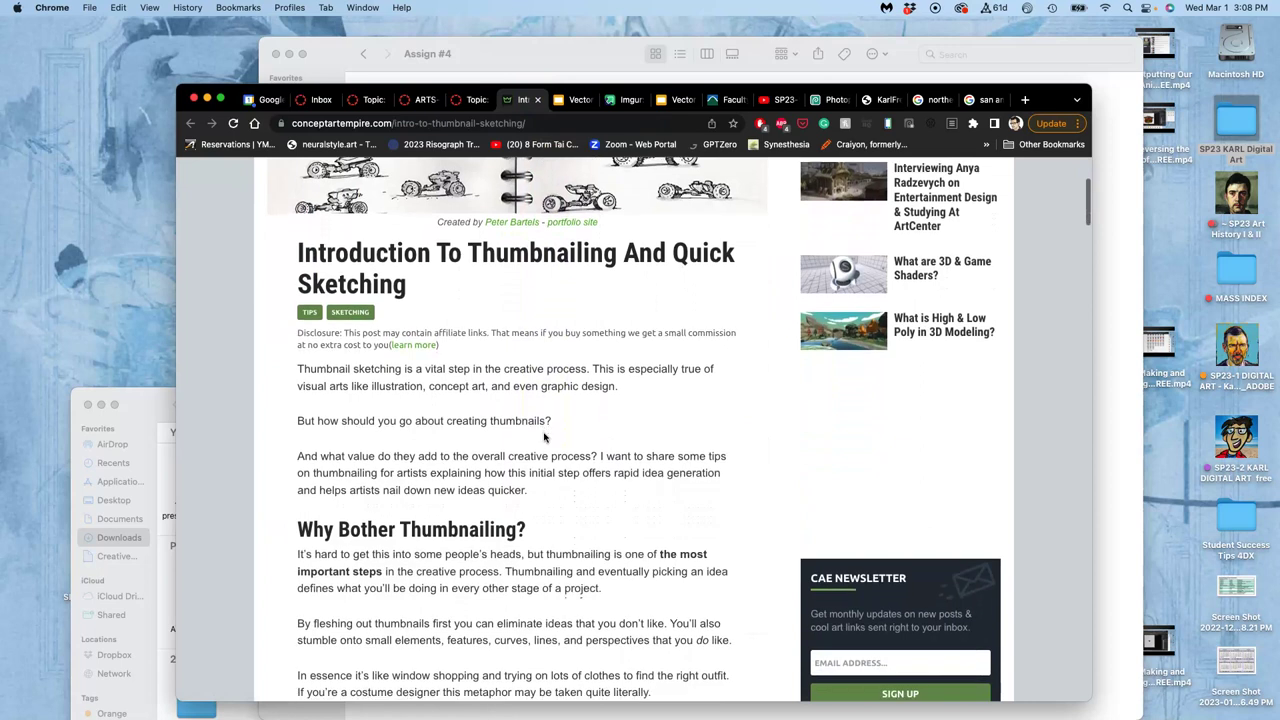
scroll(544, 437, "down", 10)
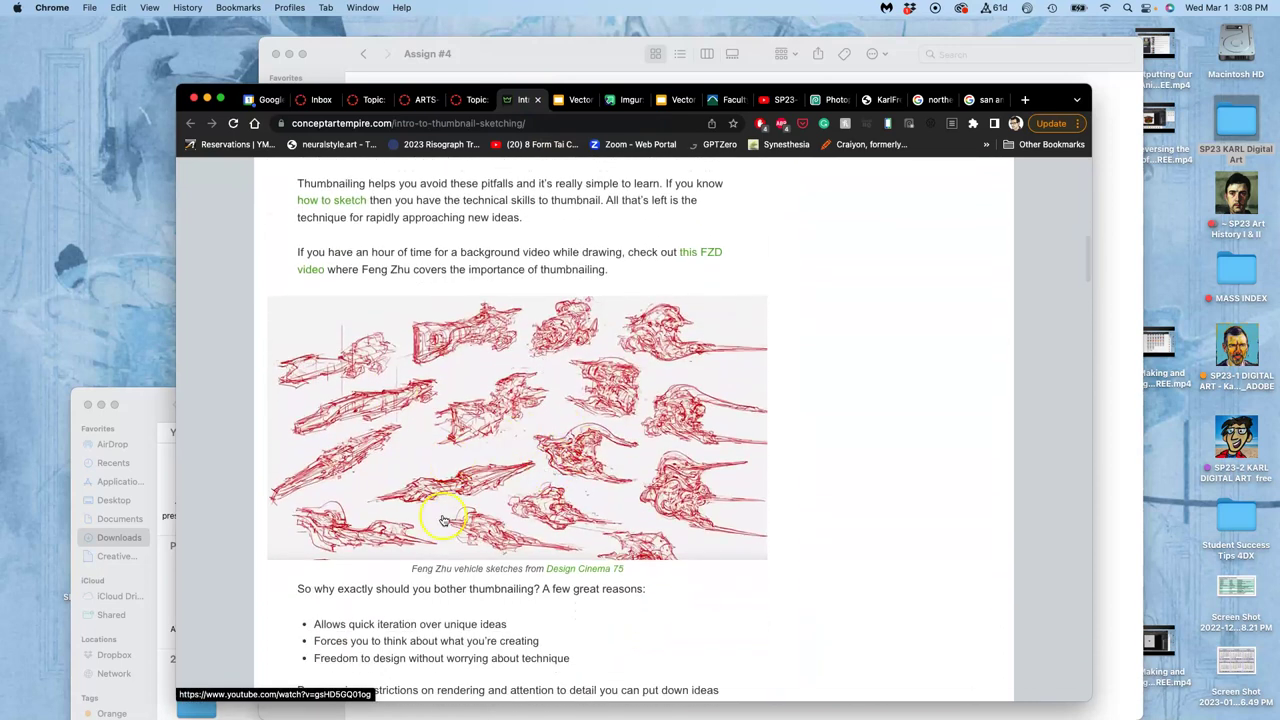
scroll(562, 510, "down", 10)
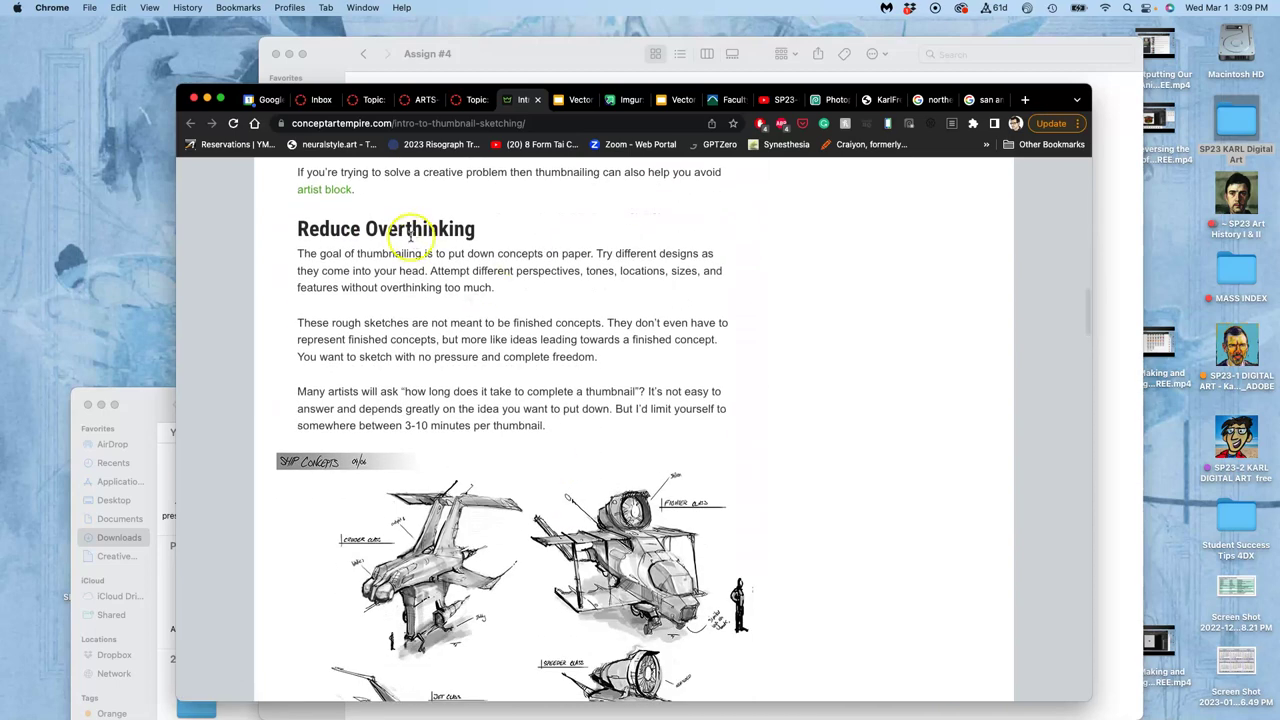
scroll(519, 391, "down", 20)
scroll(519, 391, "down", 6)
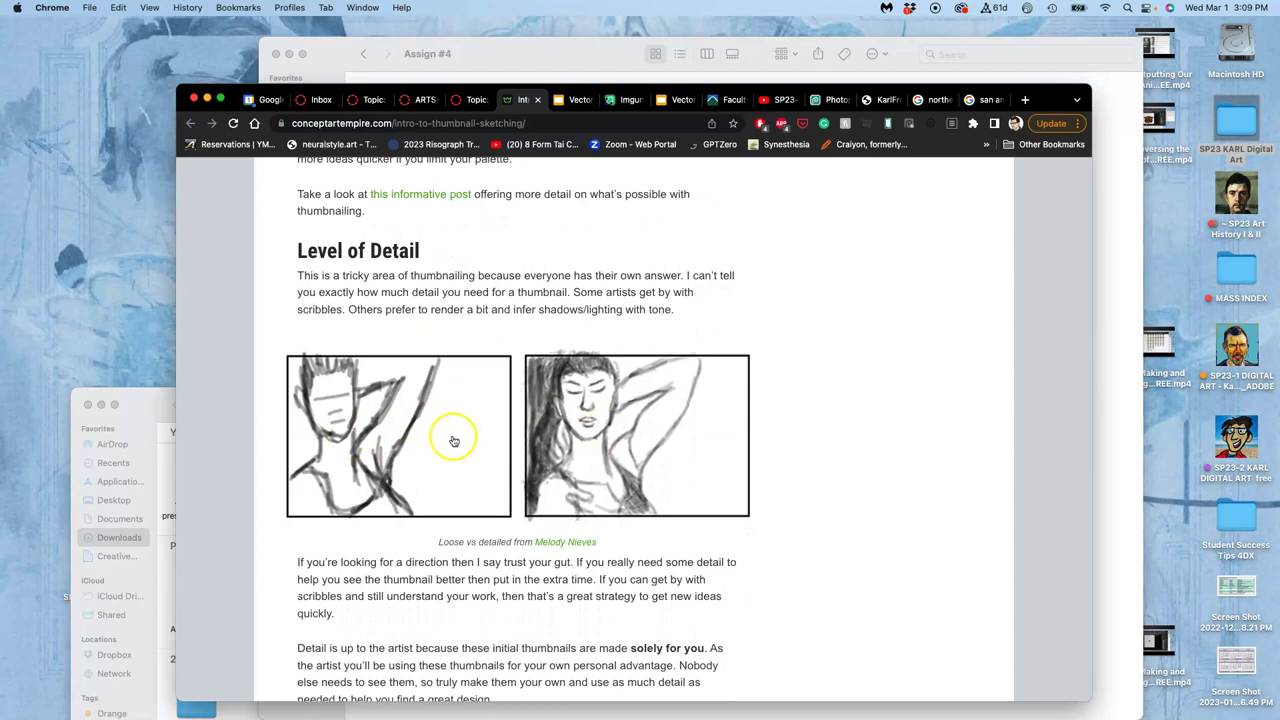
scroll(522, 463, "down", 2)
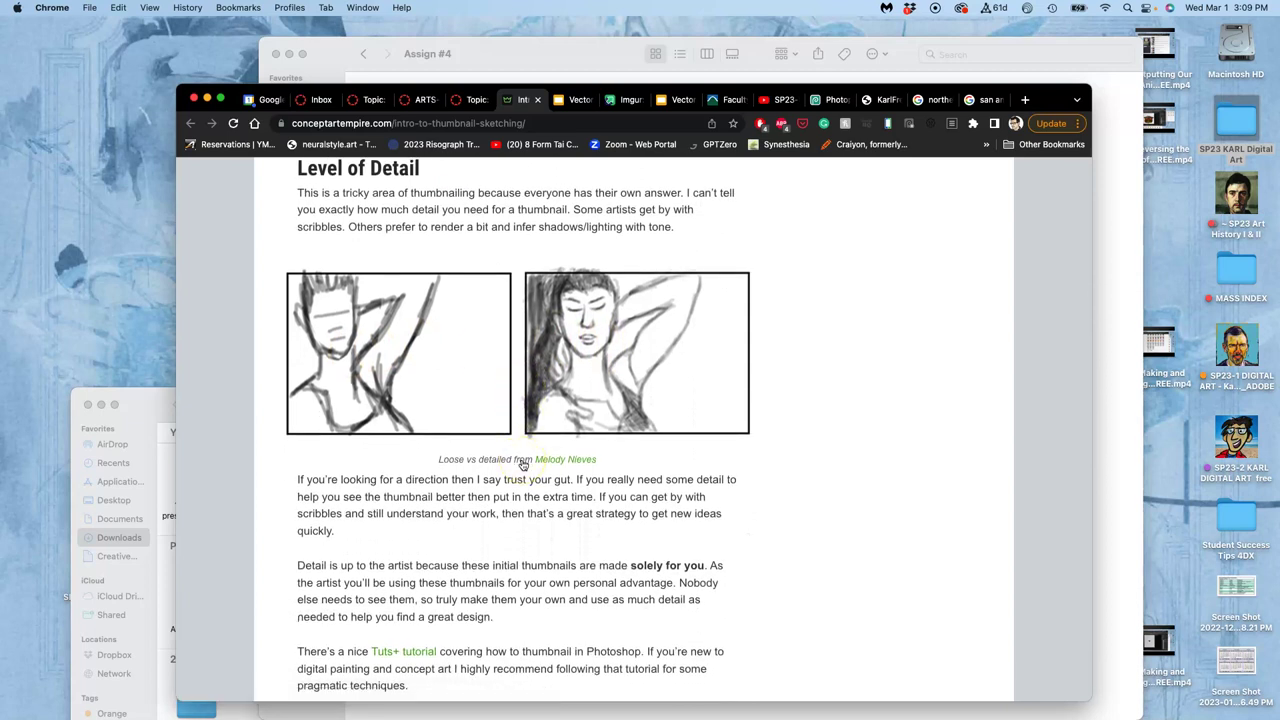
scroll(522, 463, "down", 20)
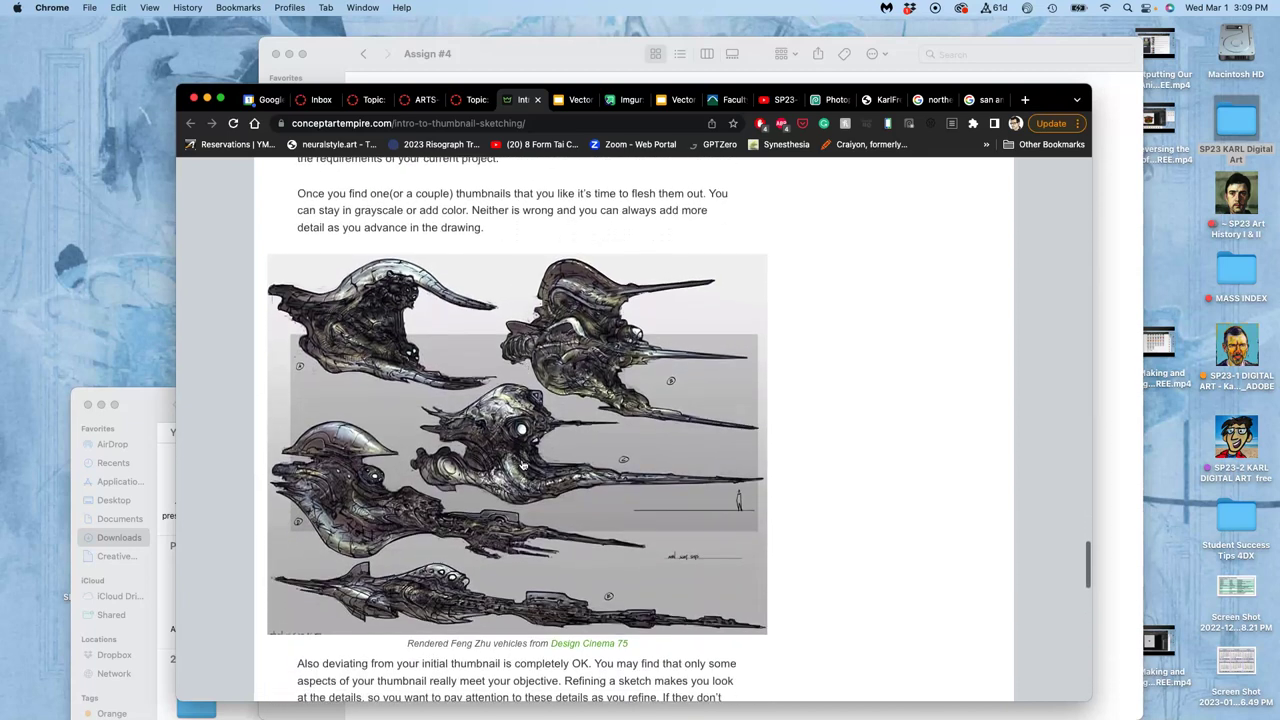
scroll(522, 463, "up", 12)
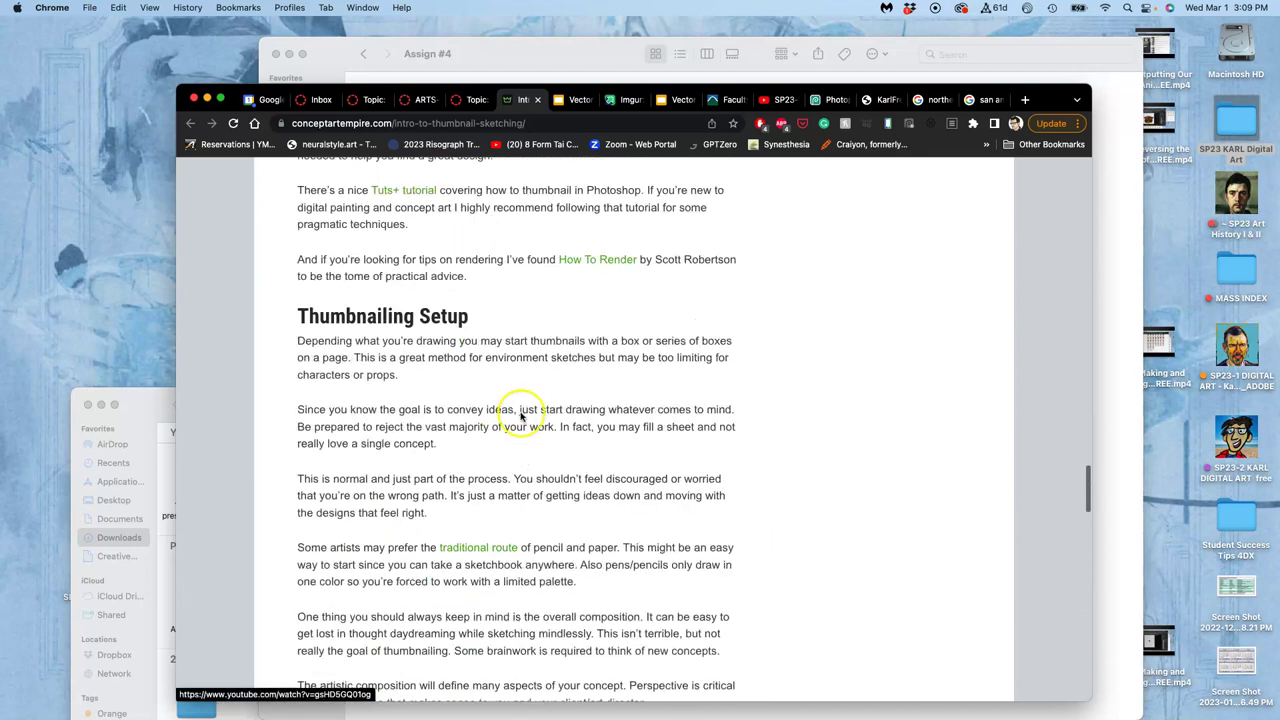
left_click(474, 100)
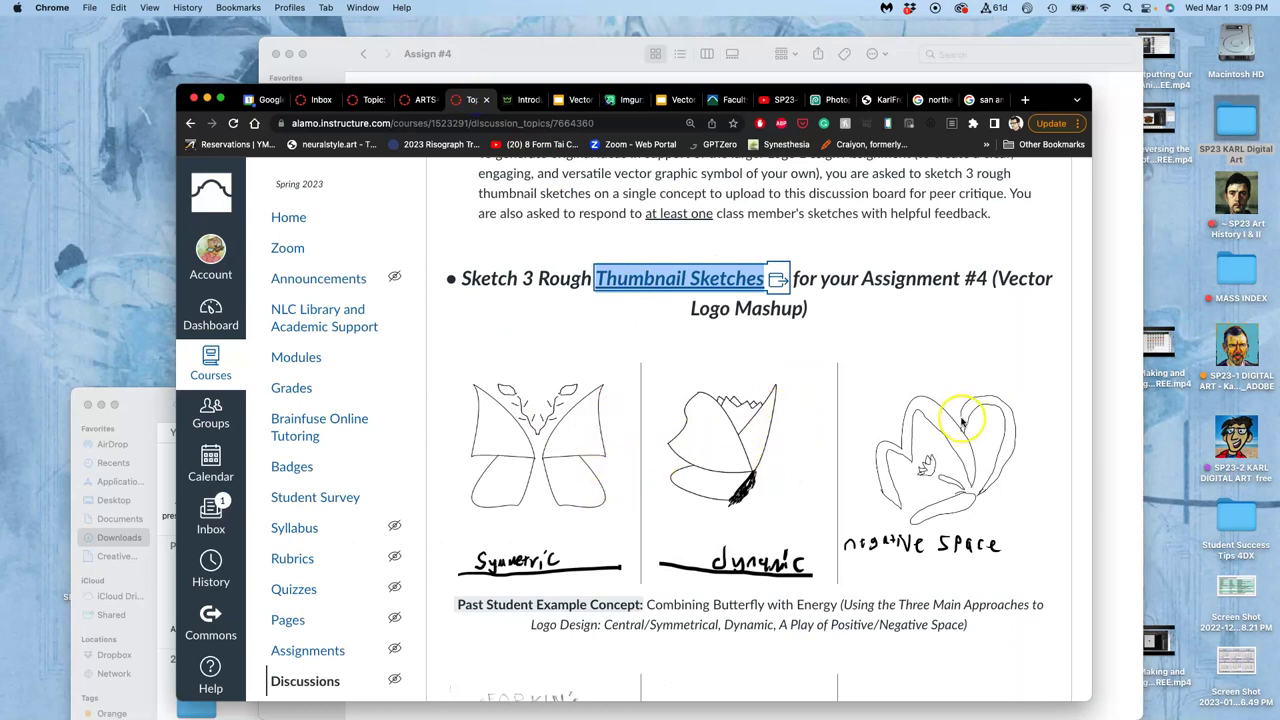
- Scroll through the thumbnail sketches down to the Proving Ground rubric with two 0.75-point criteria
scroll(952, 467, "down", 5)
scroll(952, 467, "up", 3)
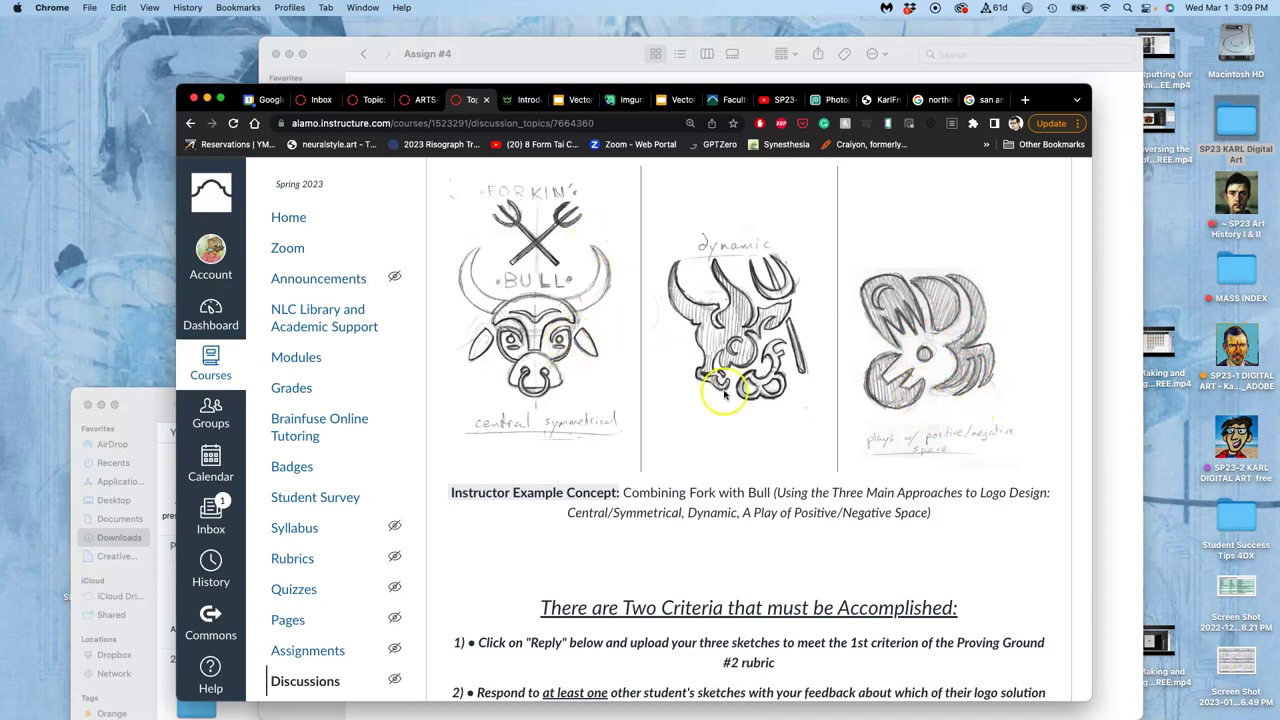
scroll(788, 420, "down", 2)
scroll(788, 420, "down", 9)
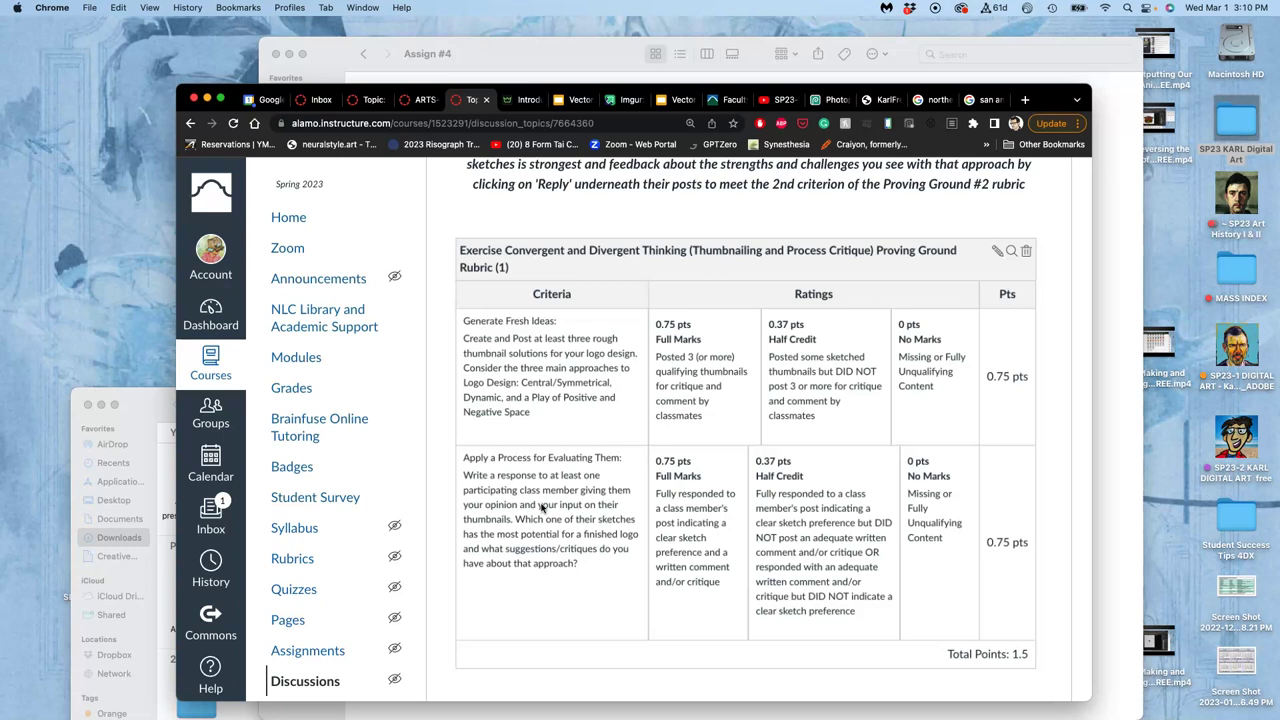
scroll(541, 508, "down", 5)
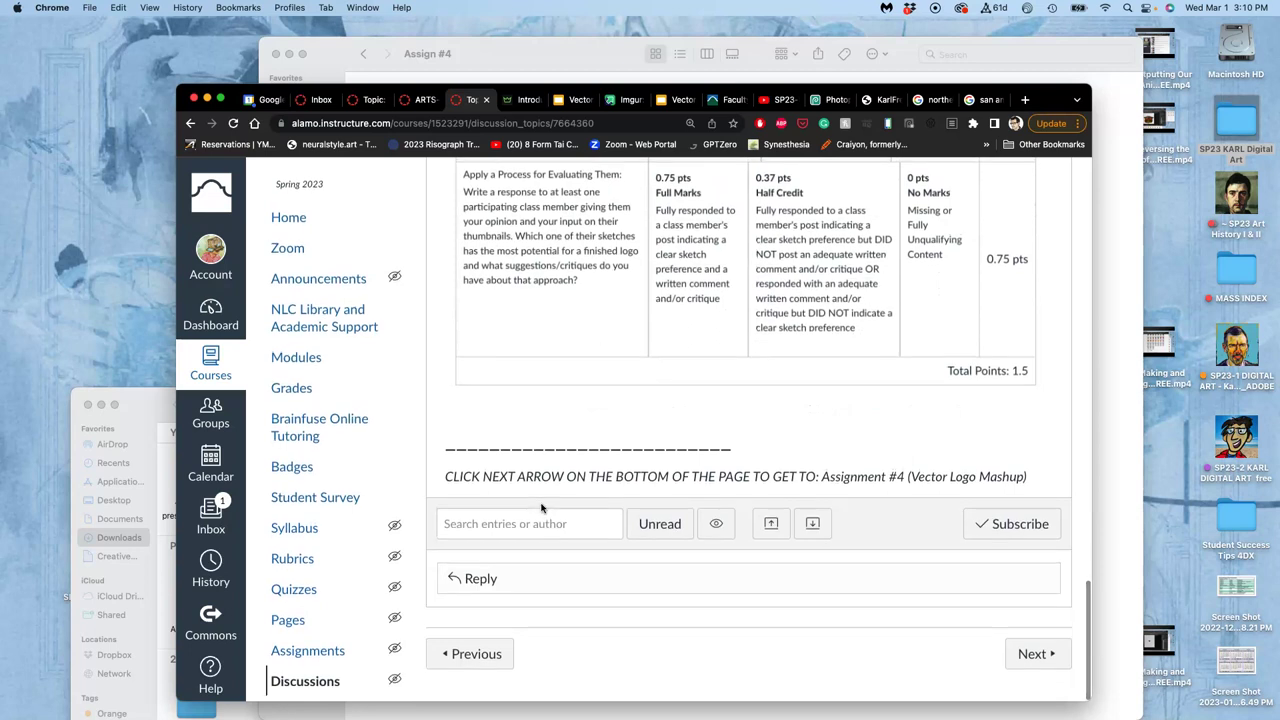
- Open Assignment #4 and read past the mashup sketches and 'Angry Water' examples to 'To Get Credit'
left_click(1035, 653)
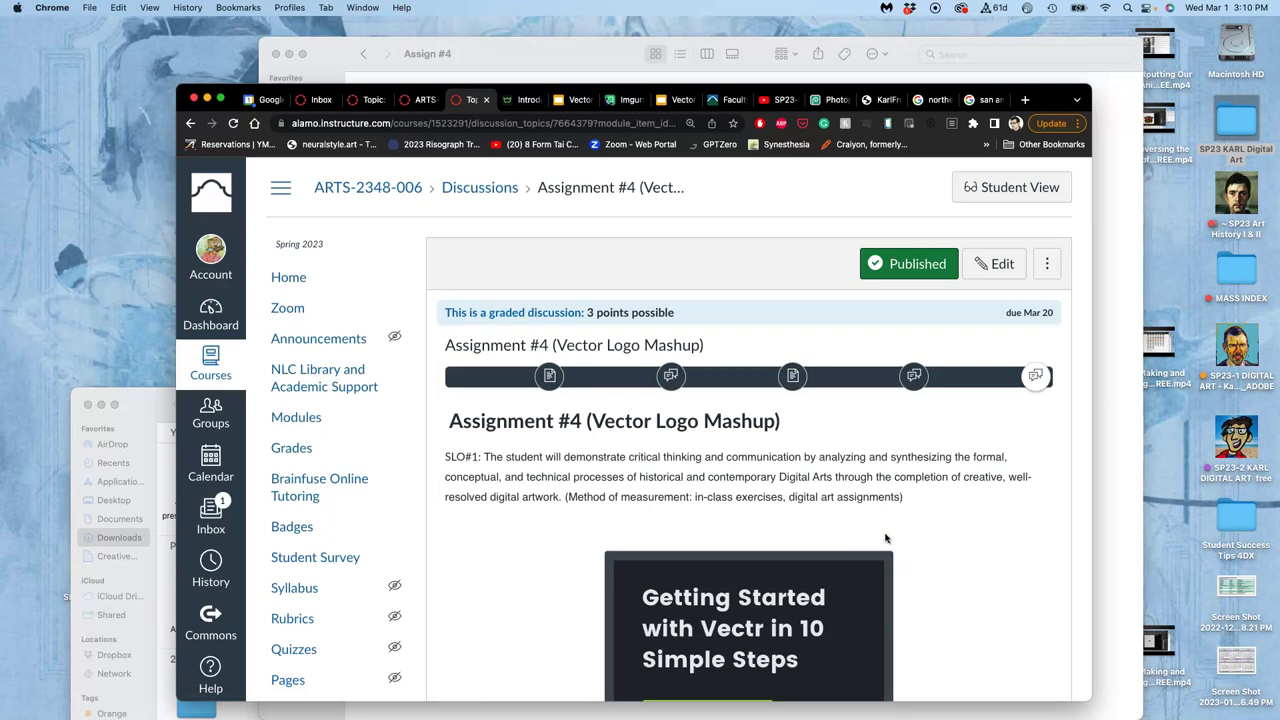
scroll(891, 510, "down", 4)
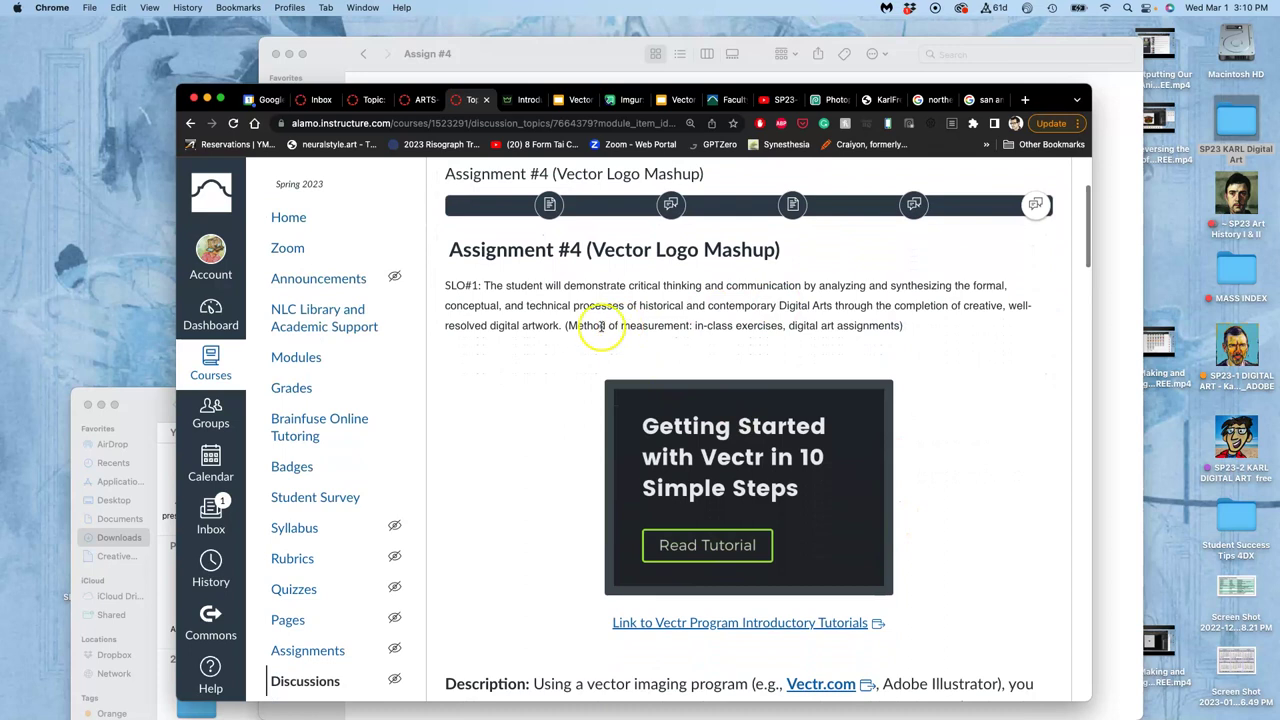
scroll(790, 325, "down", 12)
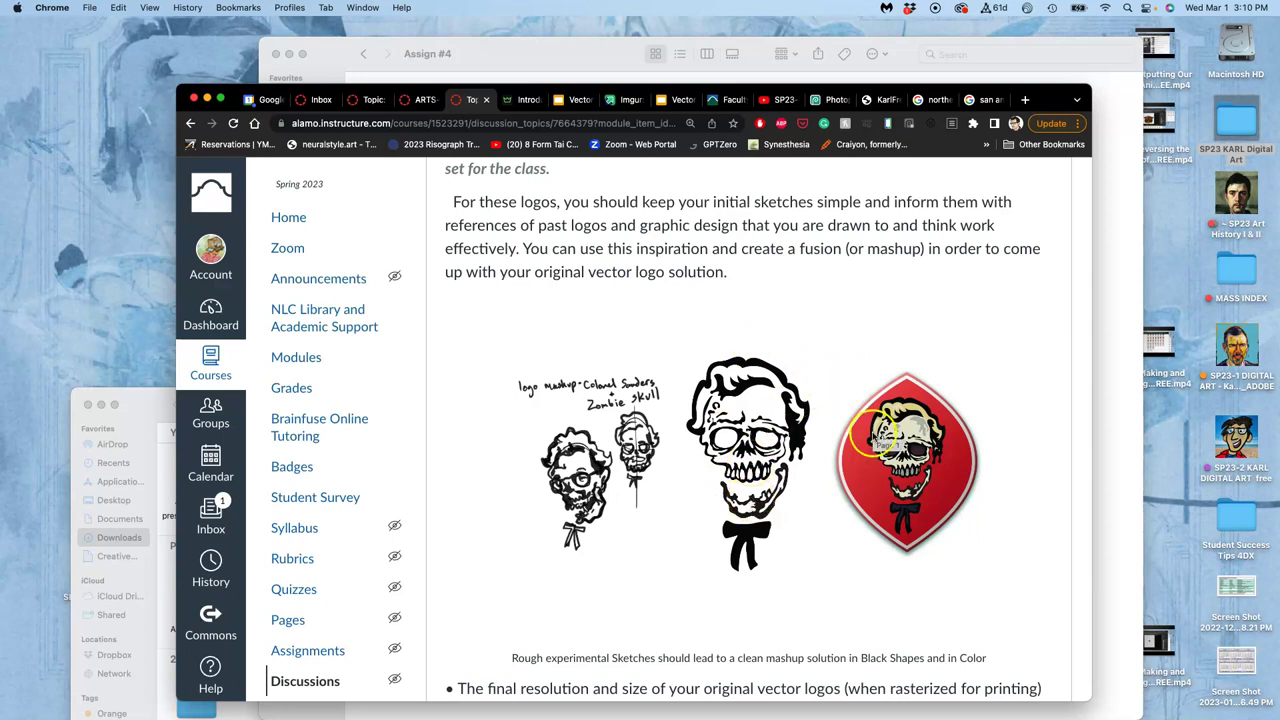
scroll(810, 522, "down", 12)
scroll(810, 526, "down", 10)
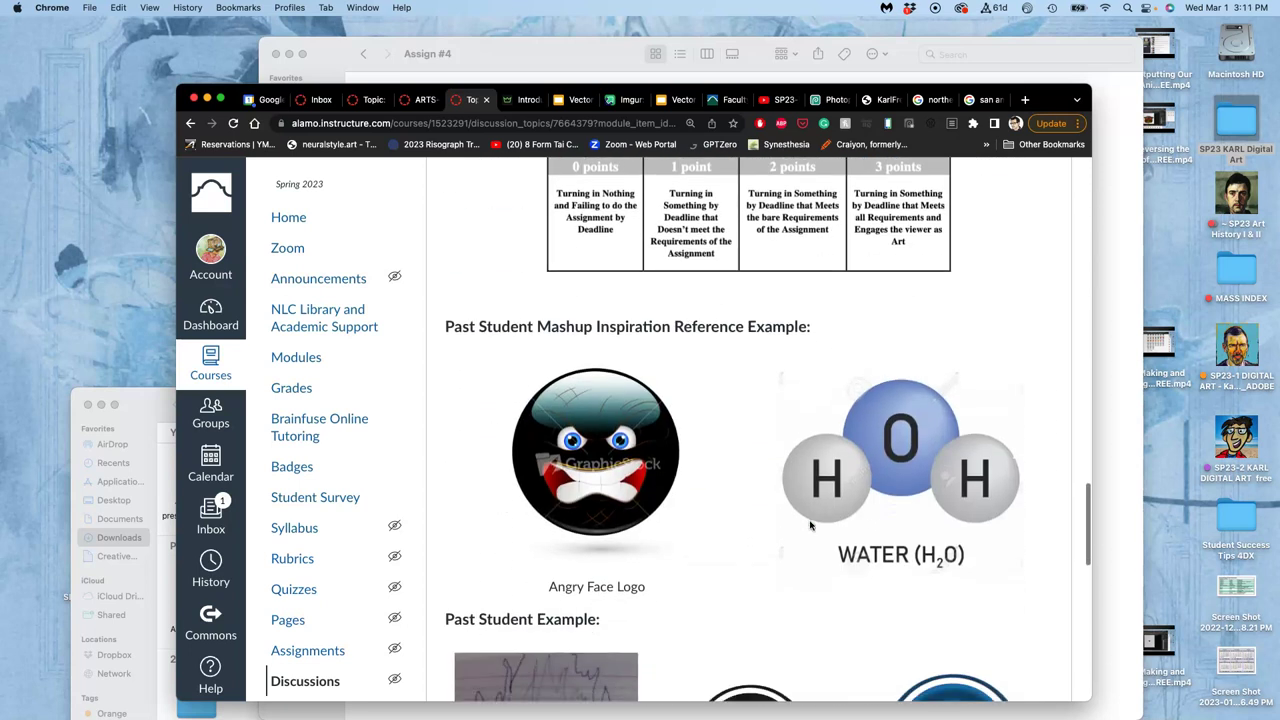
scroll(810, 525, "up", 3)
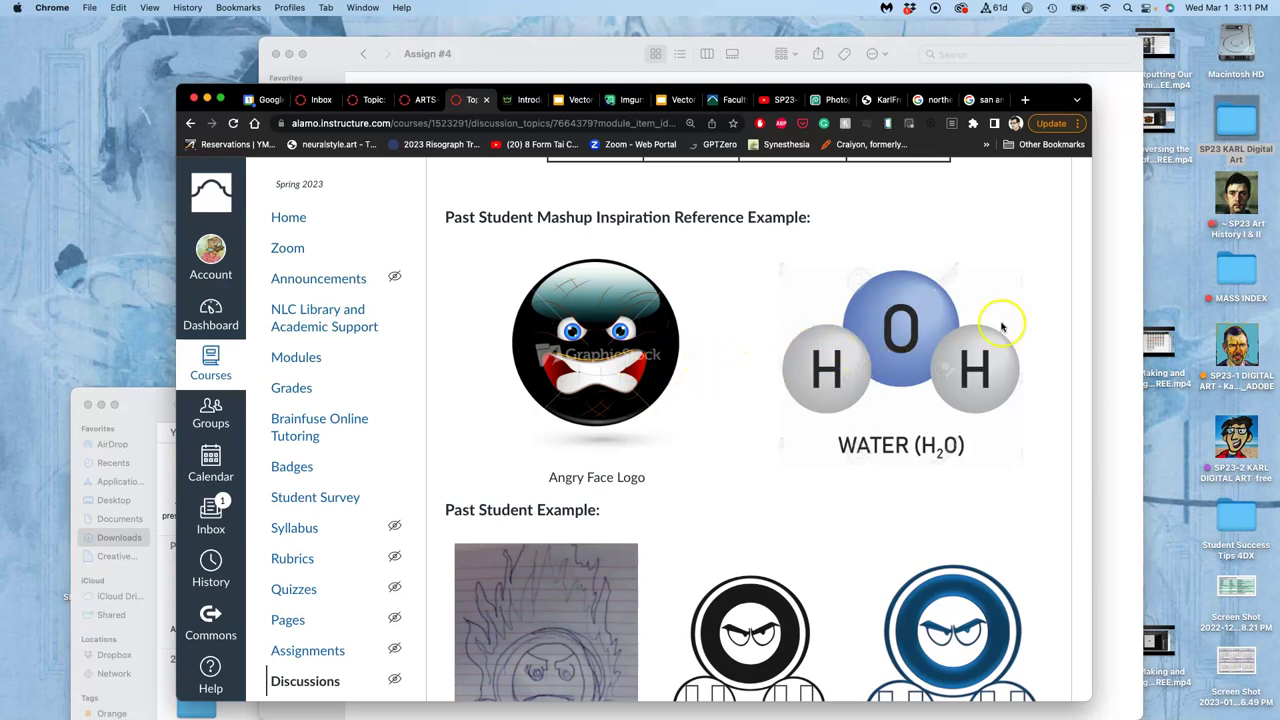
scroll(915, 312, "down", 3)
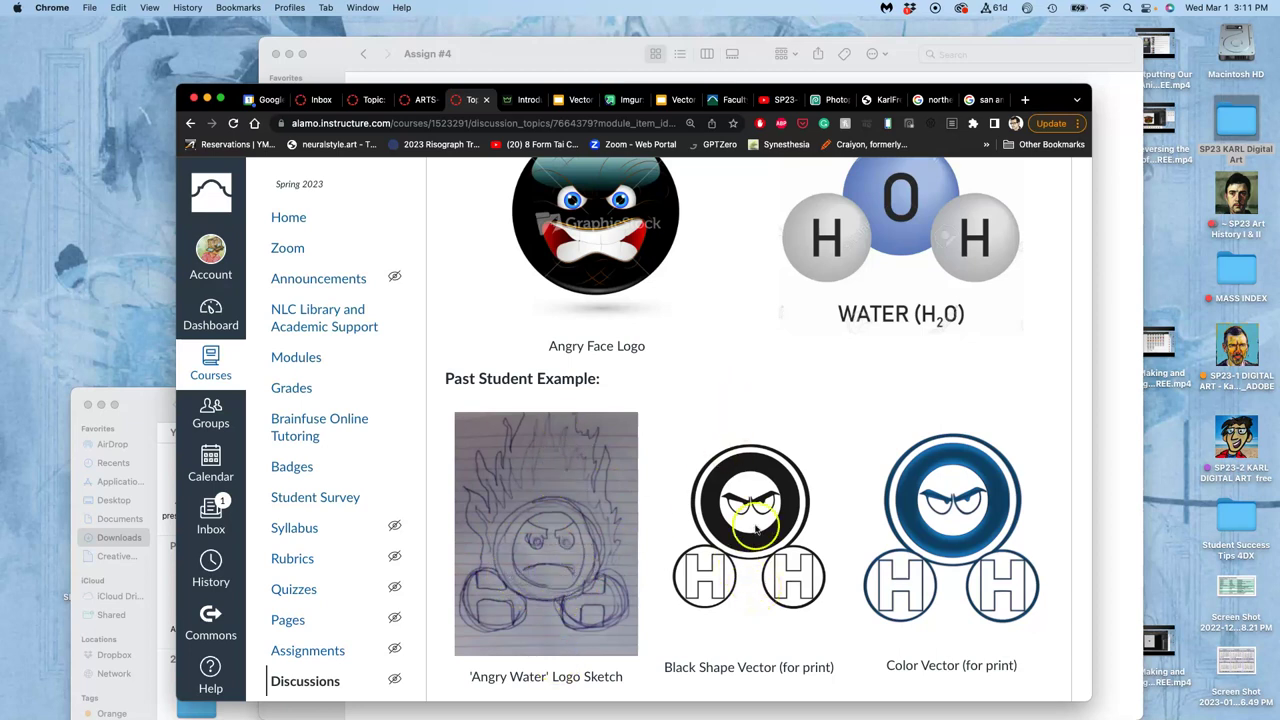
scroll(915, 580, "down", 5)
scroll(929, 588, "down", 8)
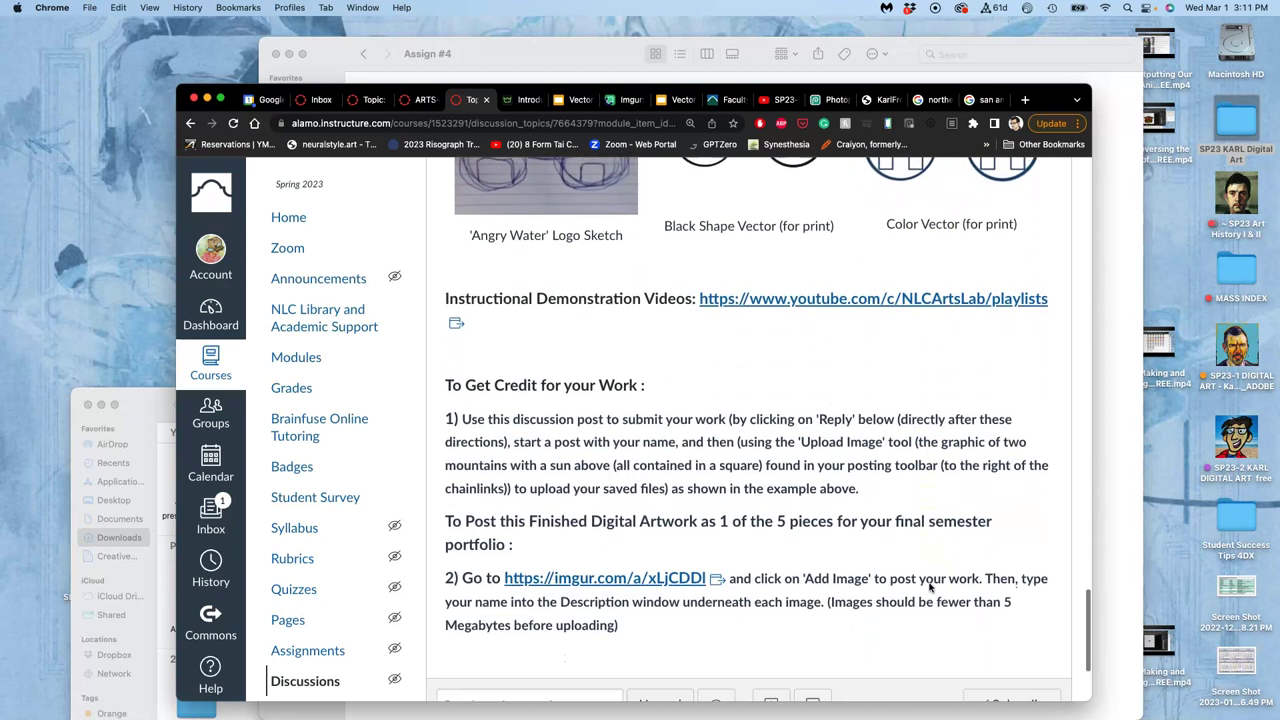